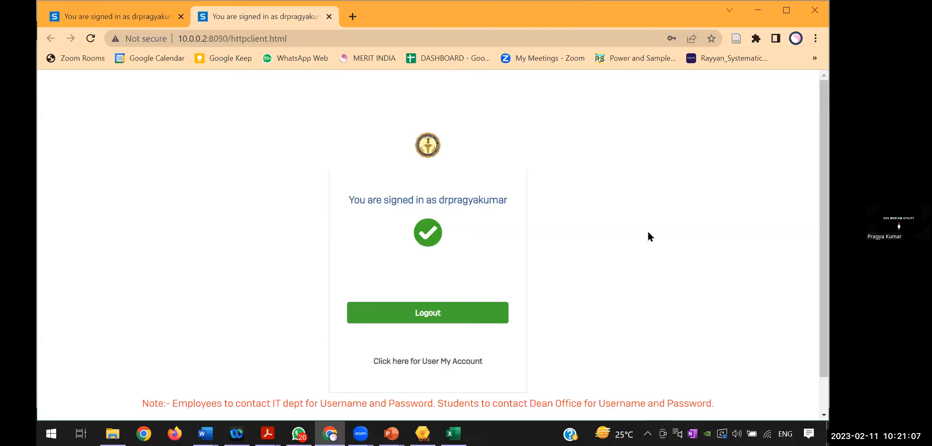
- Switch to the Log Book_Data Collection-Transcription workbook in Excel and examine the Common Attributes list down to Comments
{"action": "mouse_move", "coordinate": [360, 434]}
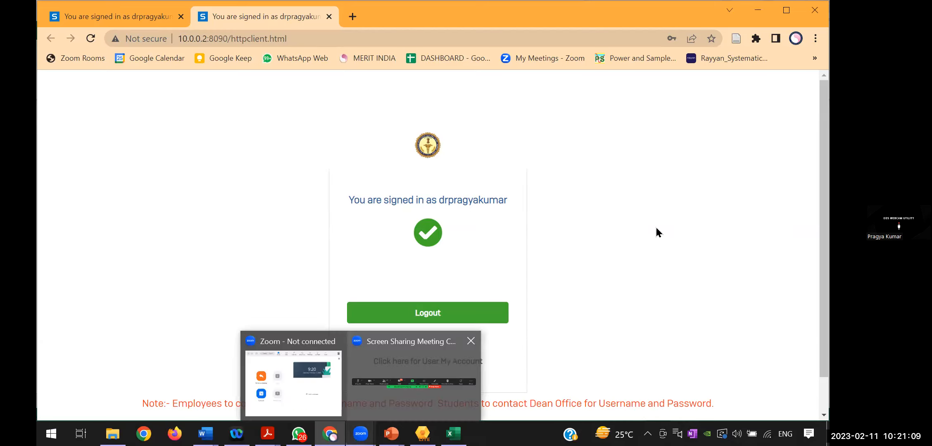
{"action": "left_click", "coordinate": [413, 382]}
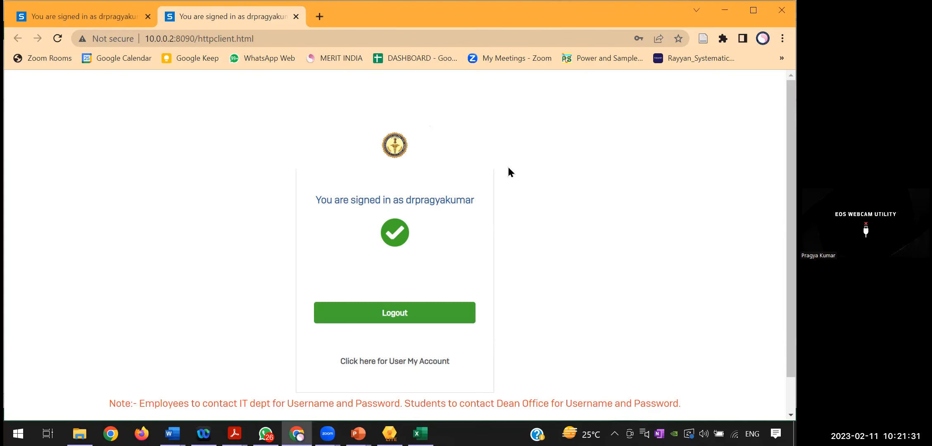
{"action": "key", "text": "alt+Tab"}
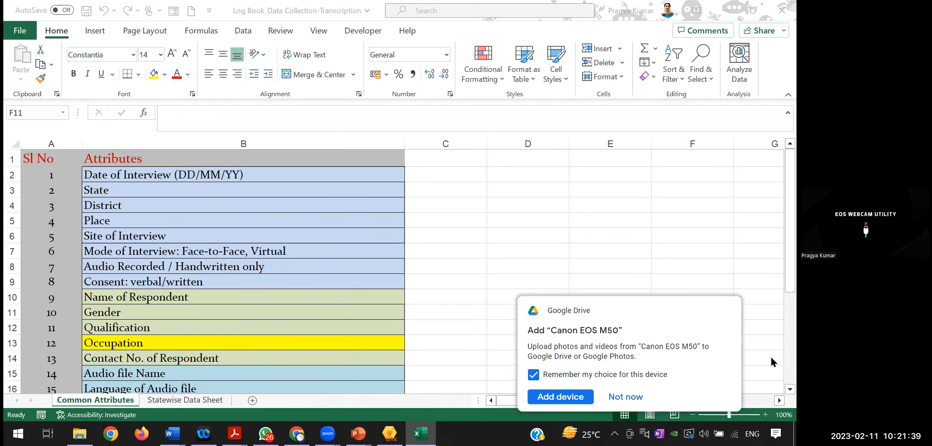
{"action": "left_click", "coordinate": [732, 312]}
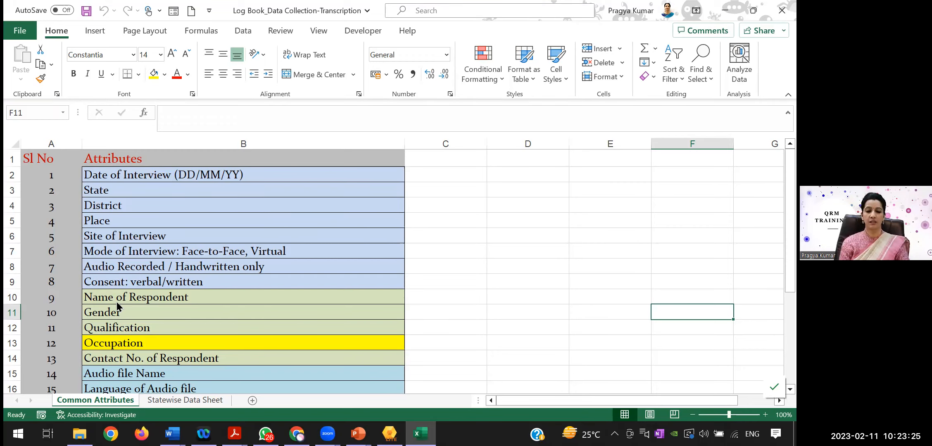
{"action": "scroll", "coordinate": [399, 271], "scroll_direction": "down", "scroll_amount": 2}
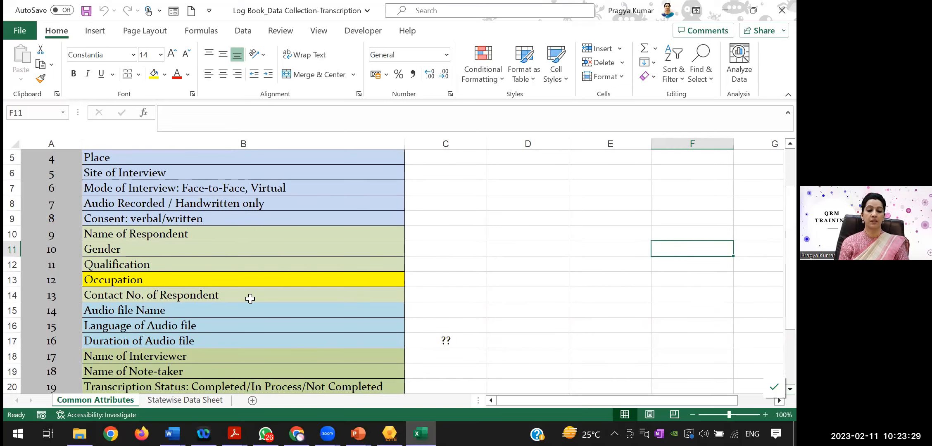
{"action": "left_click", "coordinate": [162, 300]}
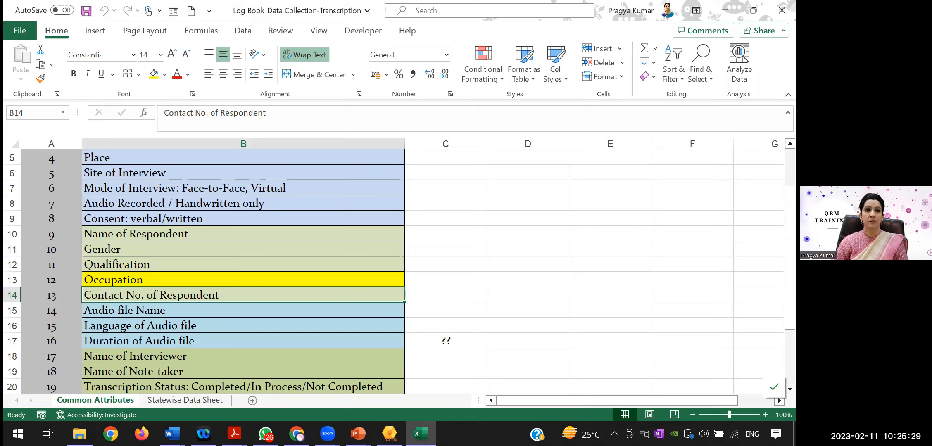
{"action": "scroll", "coordinate": [393, 271], "scroll_direction": "down", "scroll_amount": 3}
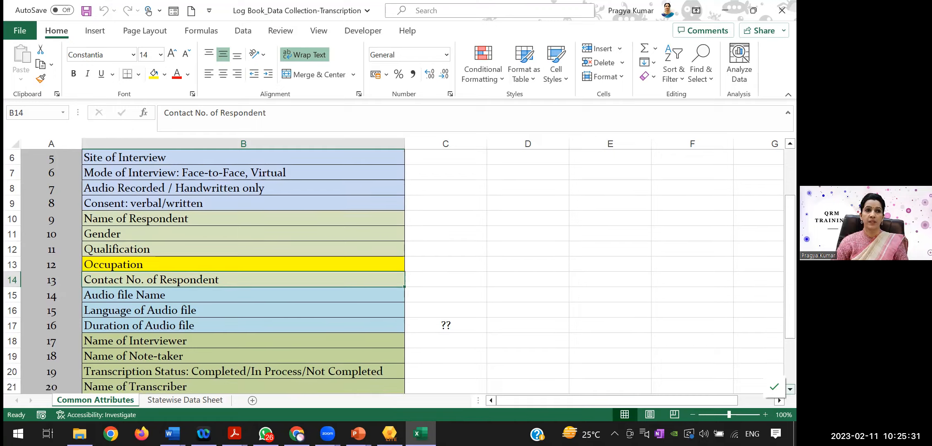
{"action": "scroll", "coordinate": [392, 271], "scroll_direction": "down", "scroll_amount": 4}
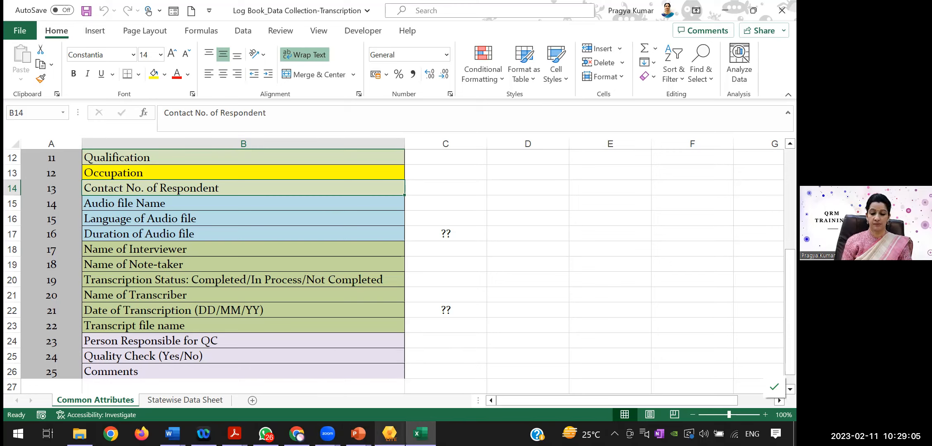
- Switch to QDA Miner Lite, dismiss the code definition and close the Demo _Stage_2 project without saving changes
{"action": "mouse_move", "coordinate": [390, 434]}
{"action": "left_click", "coordinate": [425, 382]}
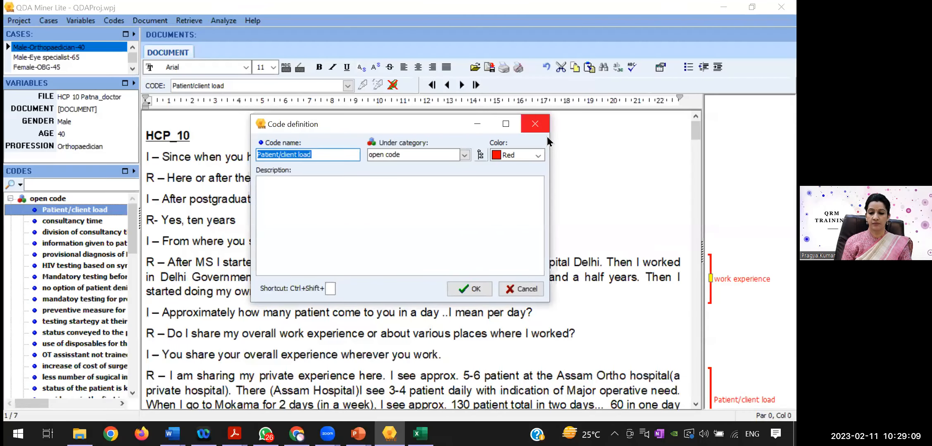
{"action": "left_click", "coordinate": [535, 124]}
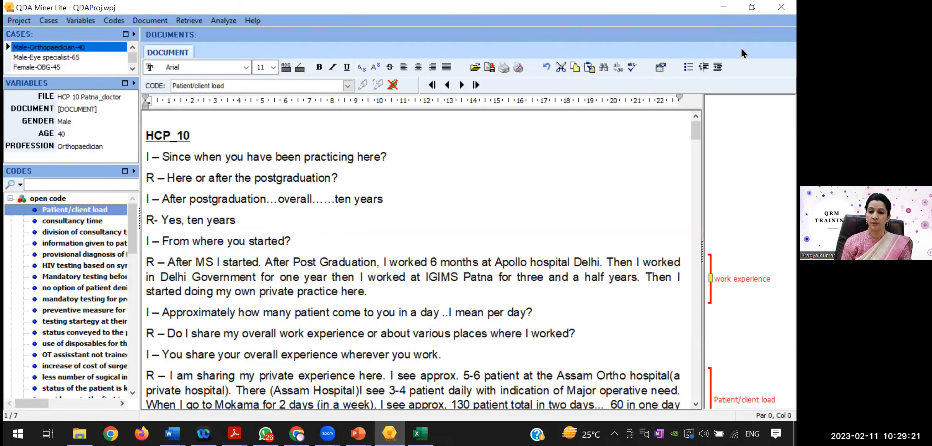
{"action": "left_click", "coordinate": [781, 6]}
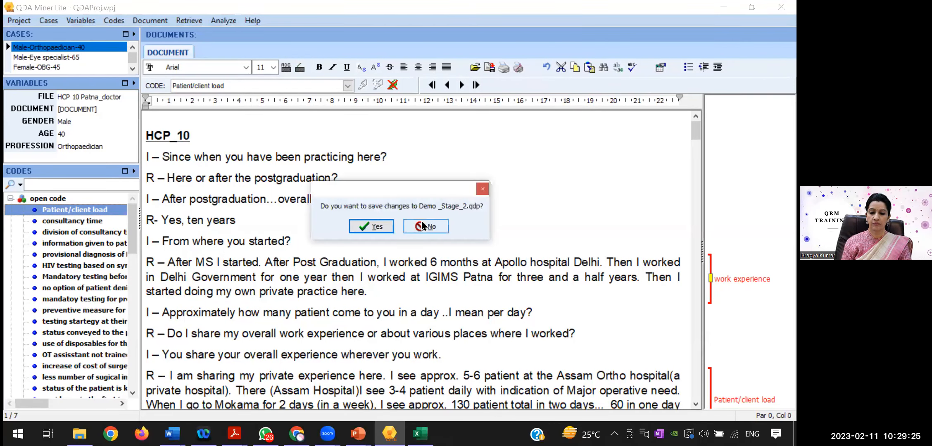
{"action": "left_click", "coordinate": [422, 223]}
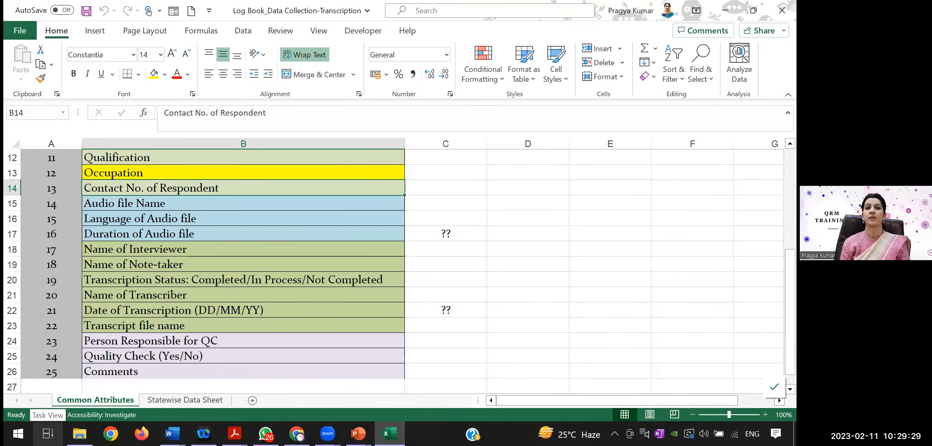
- Open the Demo_stage 1 project from the Day 2 folder in the free edition of QDA Miner Lite
{"action": "mouse_move", "coordinate": [79, 434]}
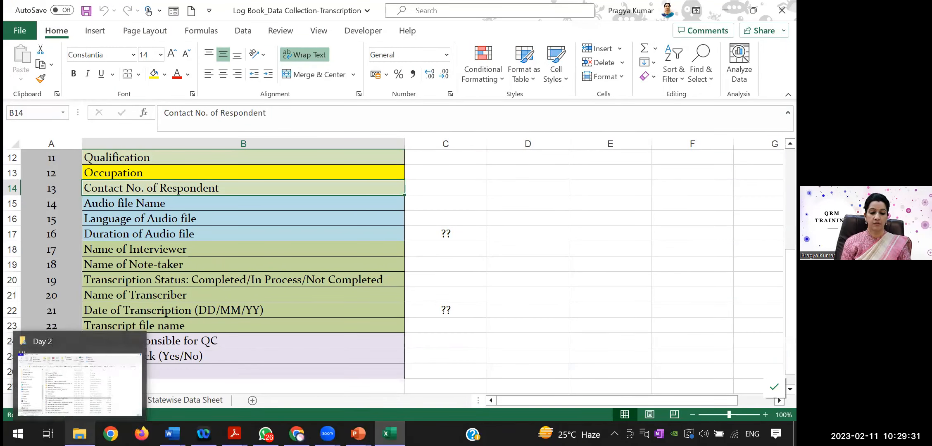
{"action": "left_click", "coordinate": [112, 393]}
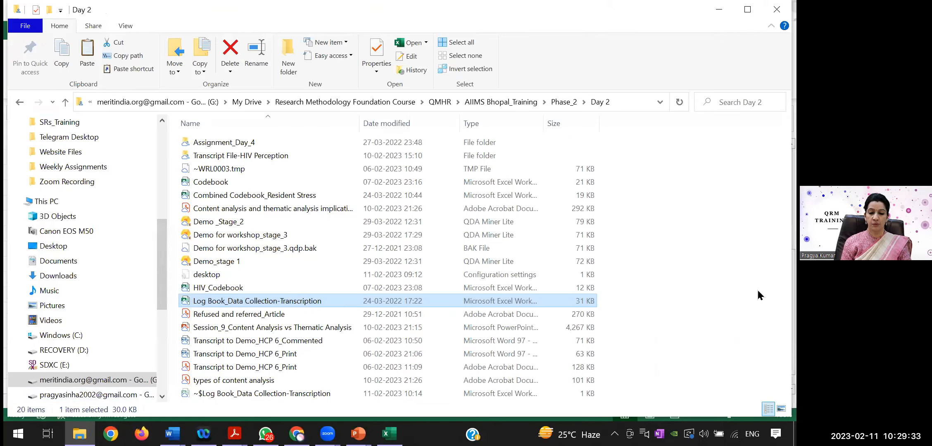
{"action": "double_click", "coordinate": [228, 263]}
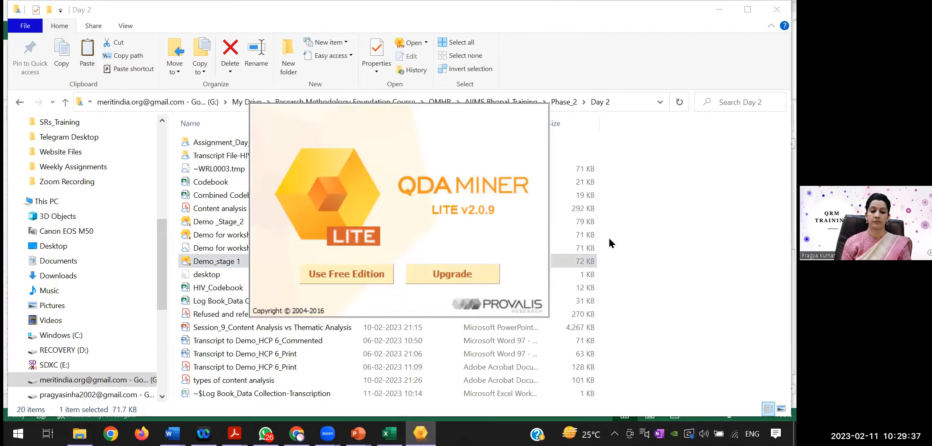
{"action": "left_click", "coordinate": [369, 275]}
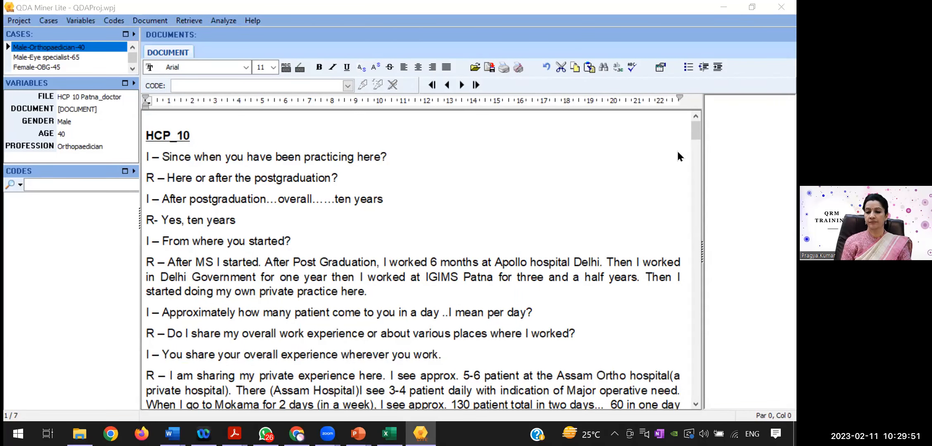
- Examine the cases and their file, gender, age and profession variables in the Spreadsheet Editor, then close it
{"action": "left_click", "coordinate": [19, 21]}
{"action": "left_click", "coordinate": [21, 20]}
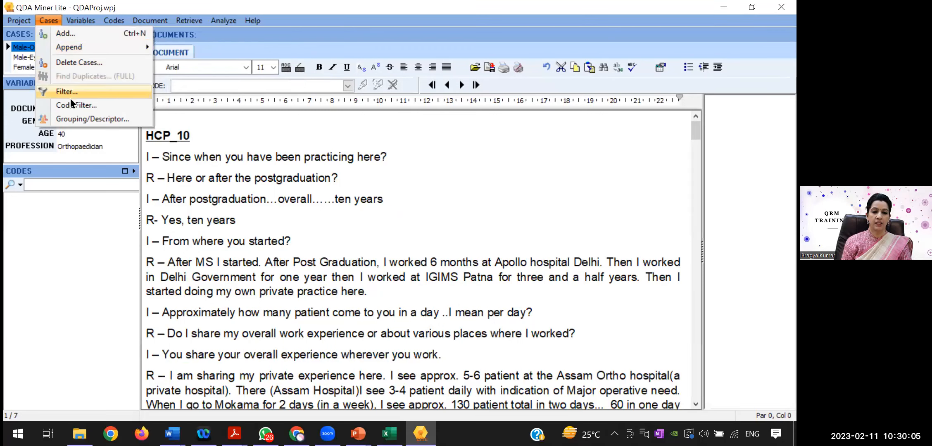
{"action": "mouse_move", "coordinate": [90, 22]}
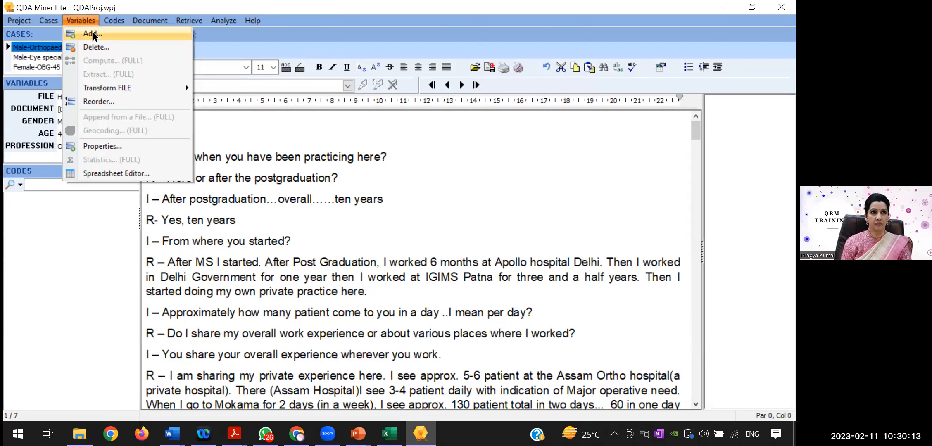
{"action": "left_click", "coordinate": [117, 174]}
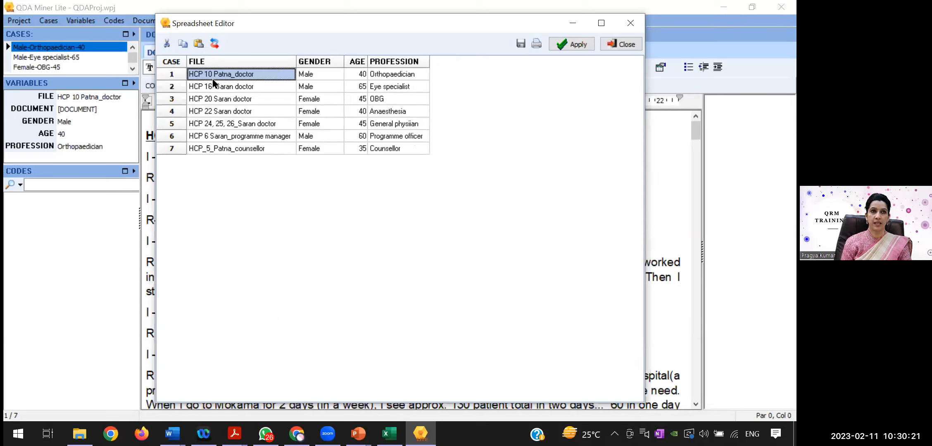
{"action": "left_click", "coordinate": [633, 20]}
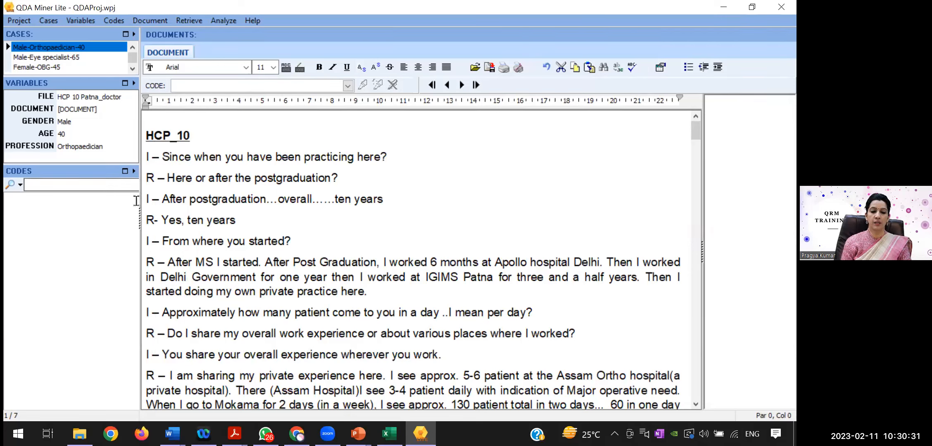
- Widen the cases, variables and codes panes and look through the start of the HCP_10 transcript
{"action": "left_click_drag", "start_coordinate": [140, 132], "coordinate": [181, 125]}
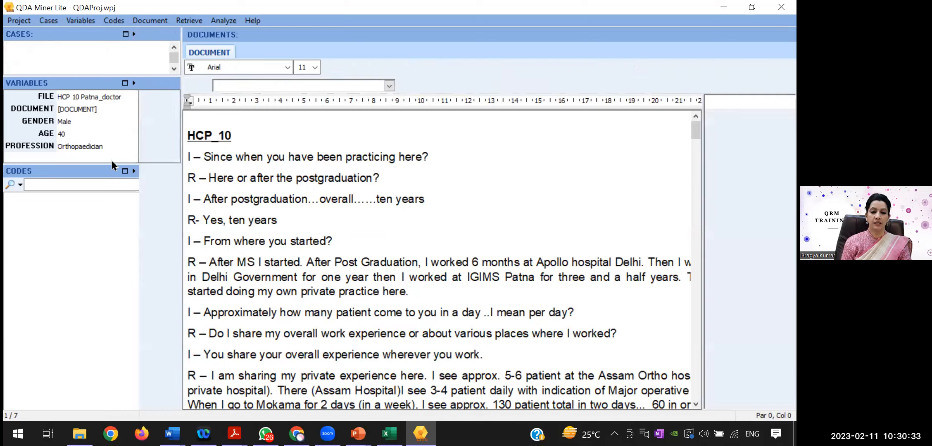
{"action": "left_click", "coordinate": [36, 184]}
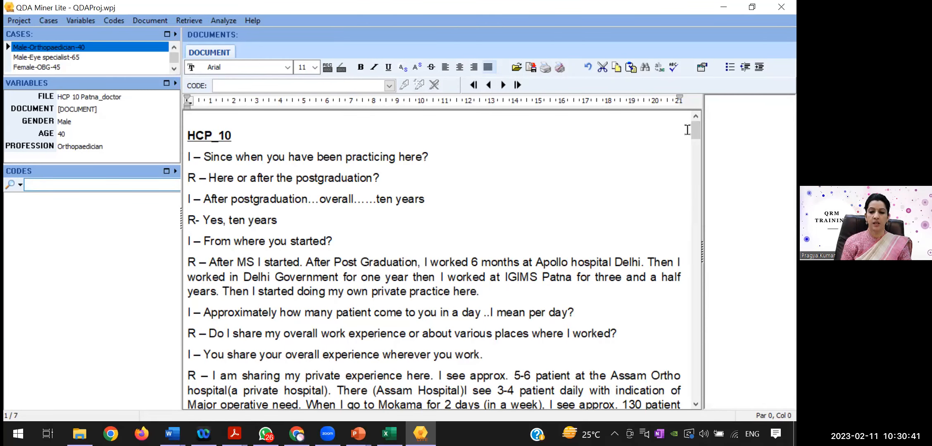
{"action": "scroll", "coordinate": [695, 130], "scroll_direction": "down", "scroll_amount": 3}
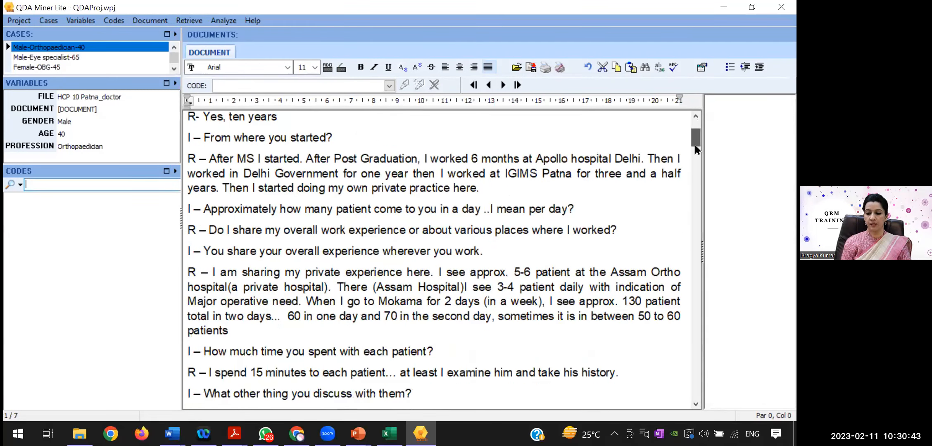
{"action": "left_click_drag", "start_coordinate": [696, 128], "coordinate": [695, 123]}
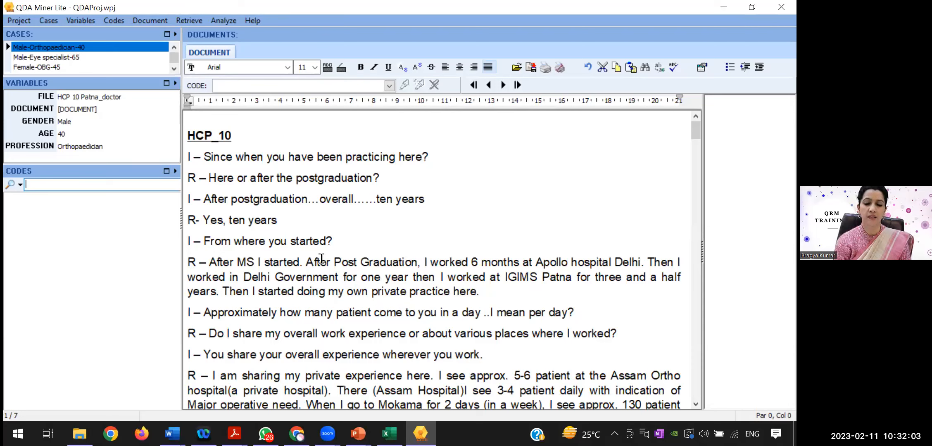
- Select the respondent's answer beginning "After MS I started" and start a new code named "work experience"
{"action": "left_click_drag", "start_coordinate": [210, 262], "coordinate": [223, 262]}
{"action": "left_click_drag", "start_coordinate": [377, 281], "coordinate": [478, 291]}
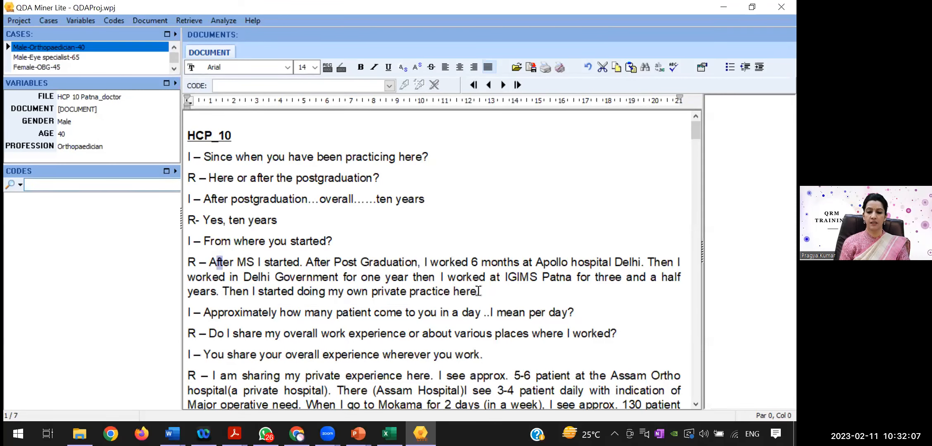
{"action": "left_click", "coordinate": [652, 7]}
{"action": "left_click", "coordinate": [646, 141]}
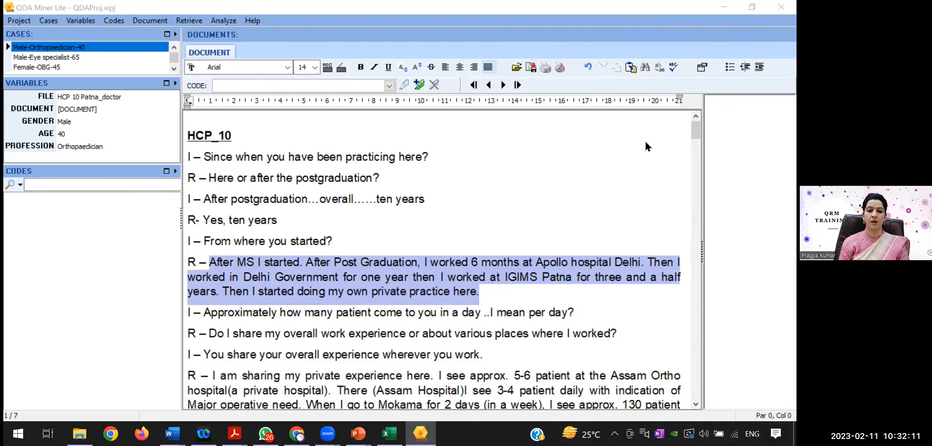
{"action": "left_click", "coordinate": [110, 19]}
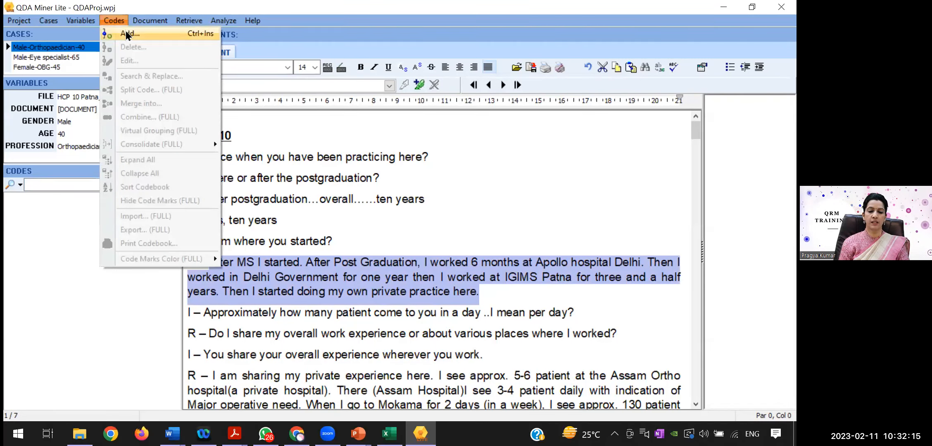
{"action": "left_click", "coordinate": [125, 33]}
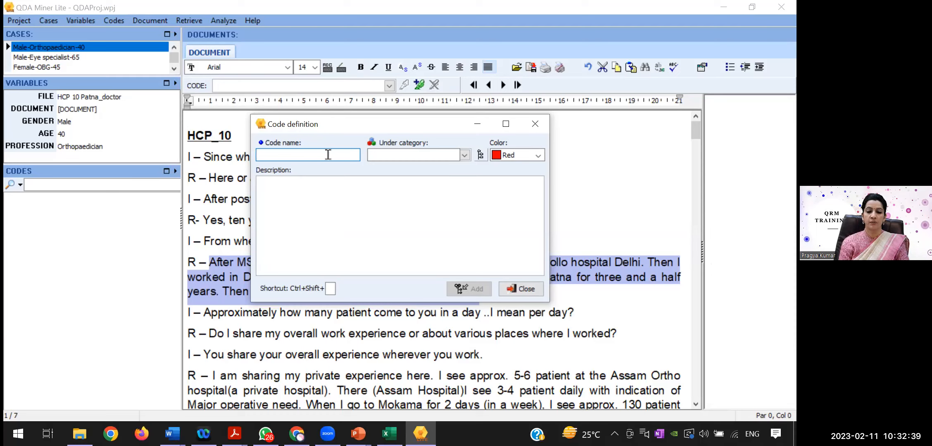
{"action": "type", "text": "wor"}
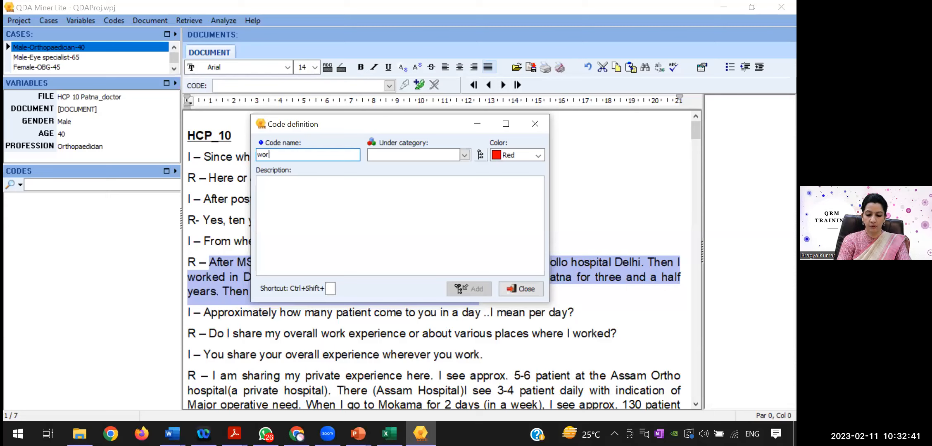
{"action": "type", "text": "k experie"}
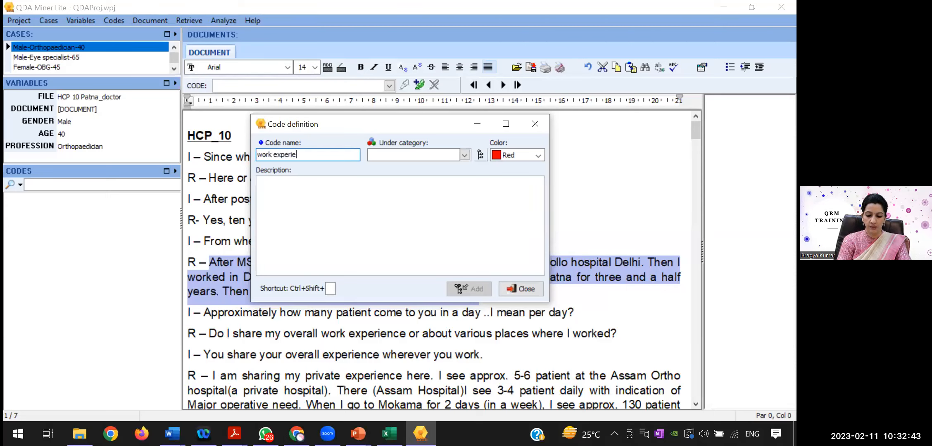
{"action": "type", "text": "nce"}
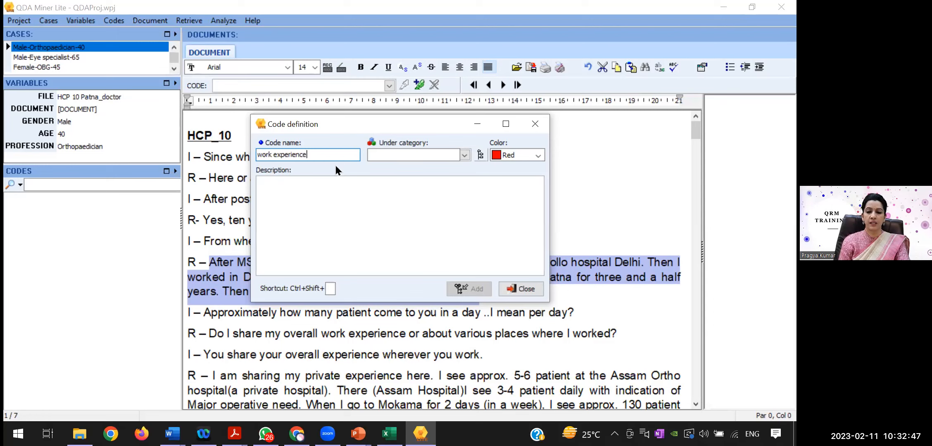
- Assign the new "work experience" code to a new category named "category 1"
{"action": "left_click", "coordinate": [383, 155]}
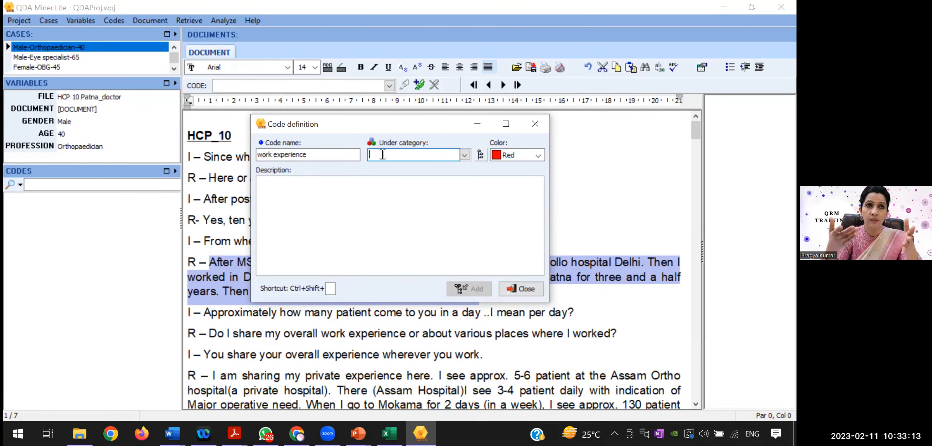
{"action": "type", "text": "ca"}
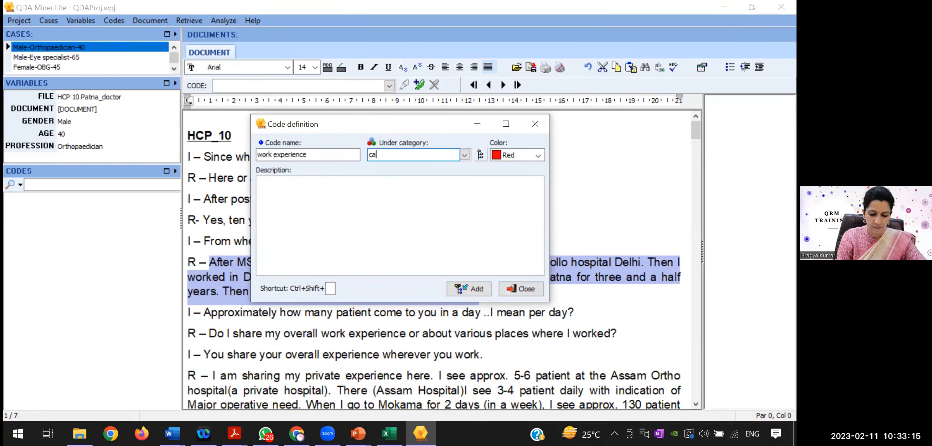
{"action": "type", "text": "tegory"}
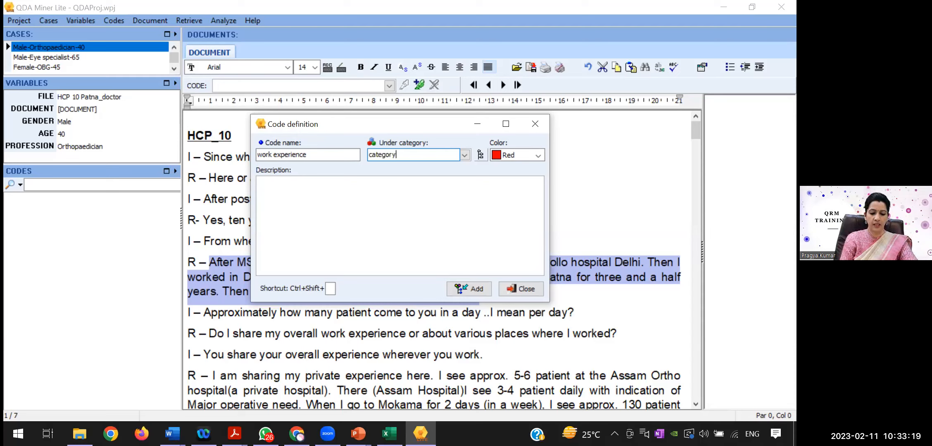
{"action": "type", "text": " 1"}
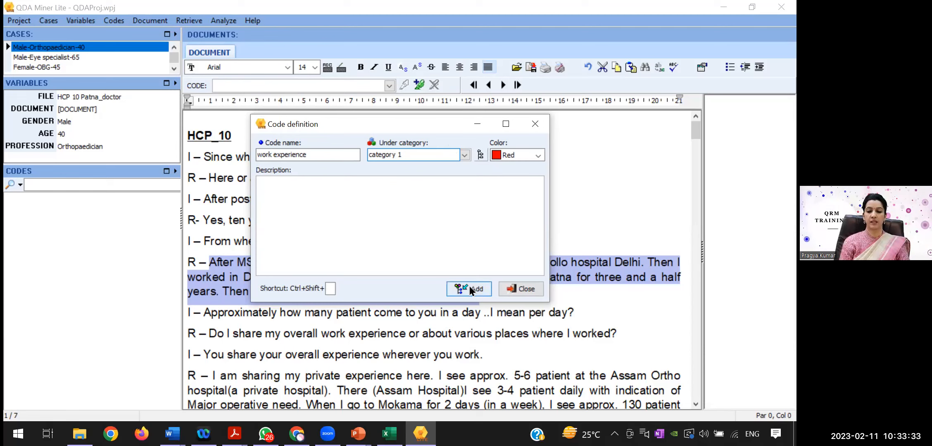
- Describe the code as "this code is formed to gather the total number of work experience", add it and close the code definition
{"action": "left_click", "coordinate": [388, 205]}
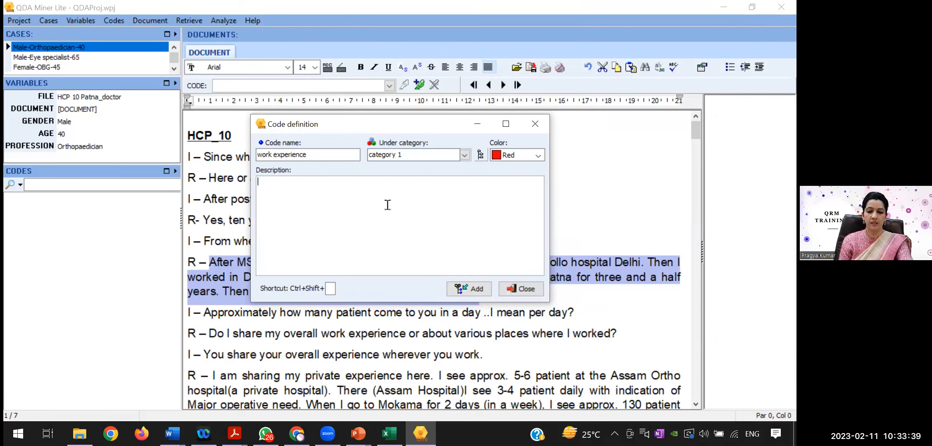
{"action": "type", "text": "t"}
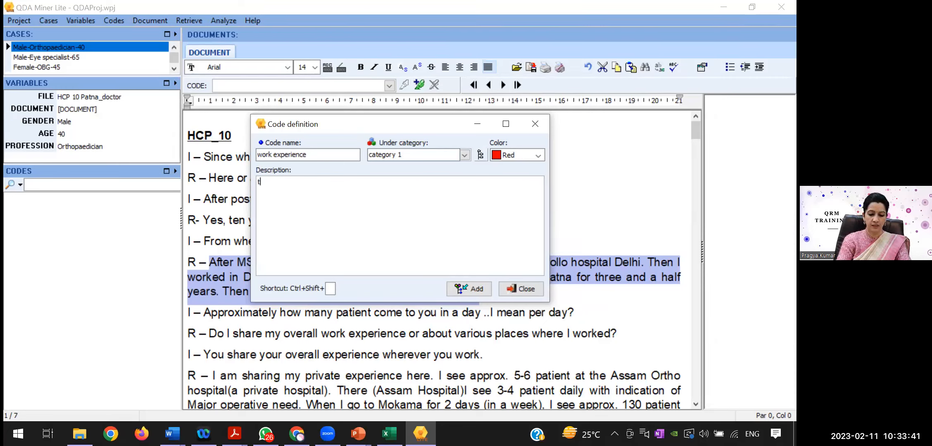
{"action": "type", "text": "his code "}
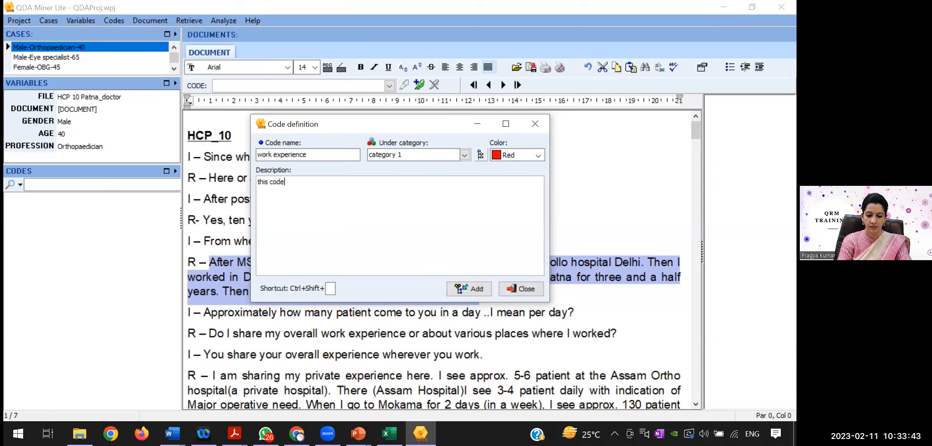
{"action": "type", "text": "is"}
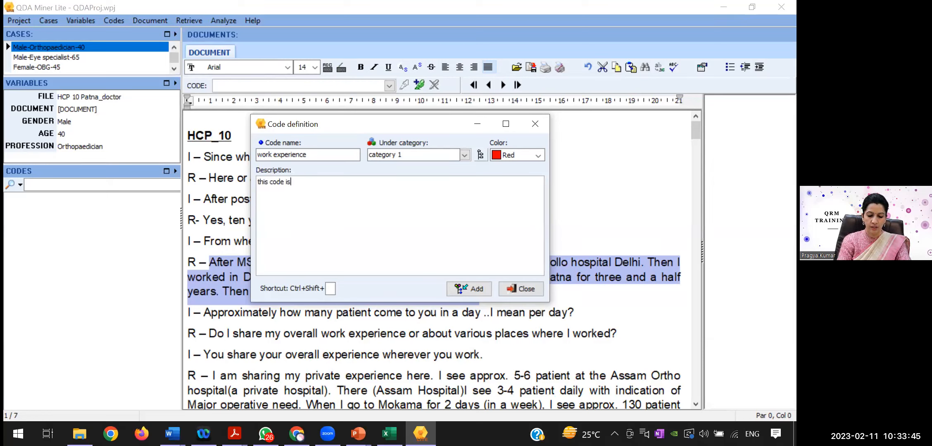
{"action": "type", "text": " formed to"}
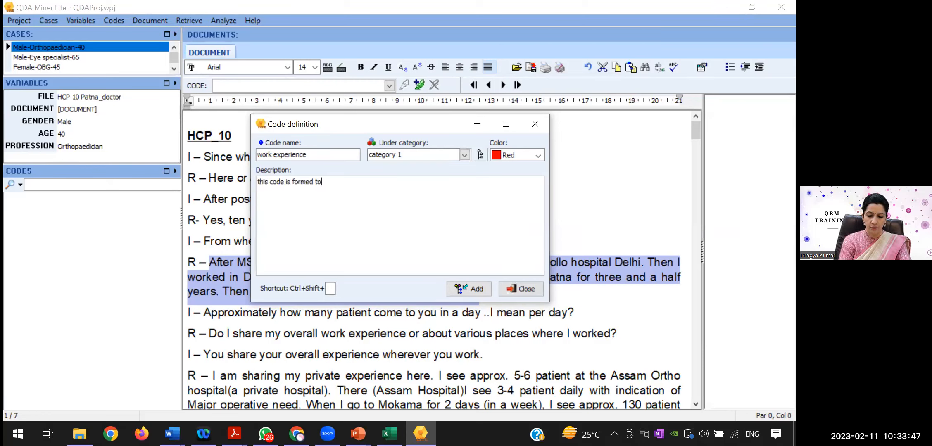
{"action": "type", "text": " gather the total number of work experience"}
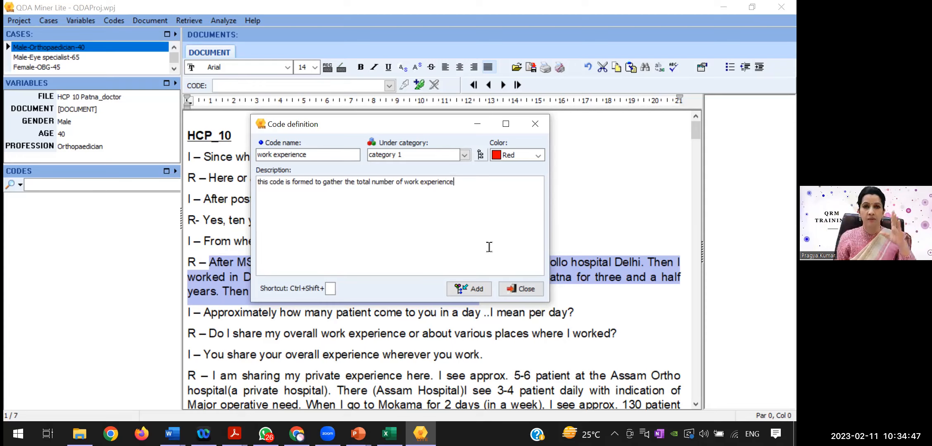
{"action": "left_click", "coordinate": [478, 290]}
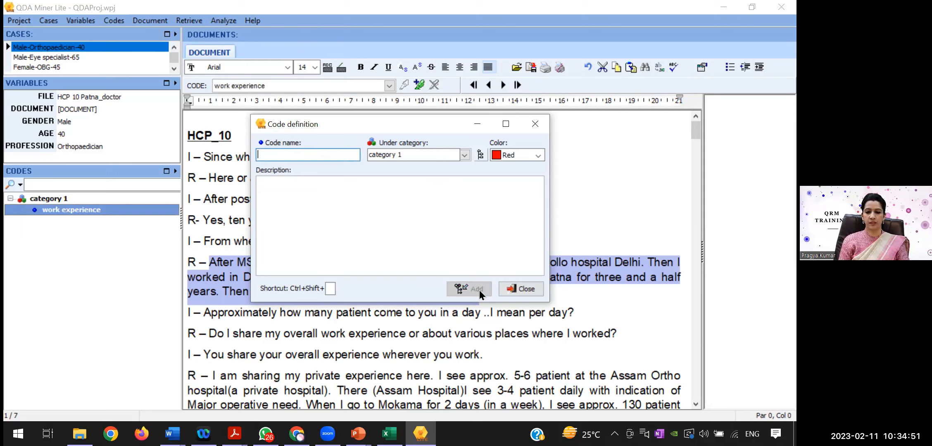
{"action": "left_click", "coordinate": [524, 288]}
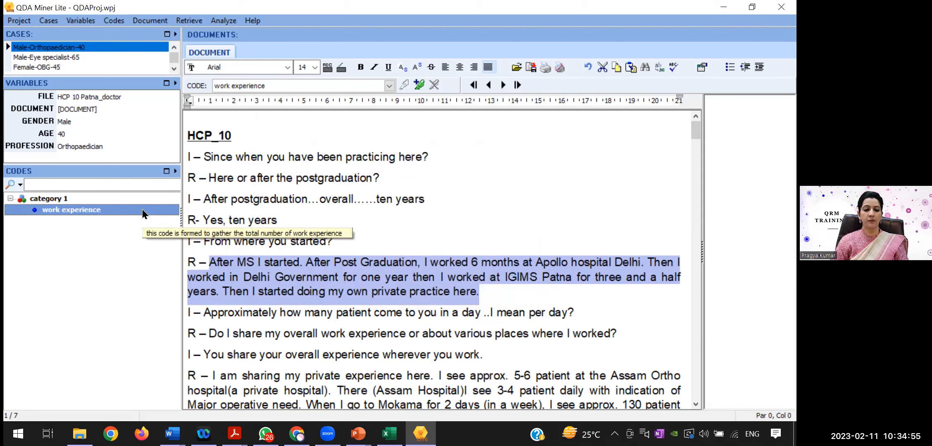
- Apply the "work experience" code to the selected answer and open a comment on its coding mark
{"action": "double_click", "coordinate": [120, 210]}
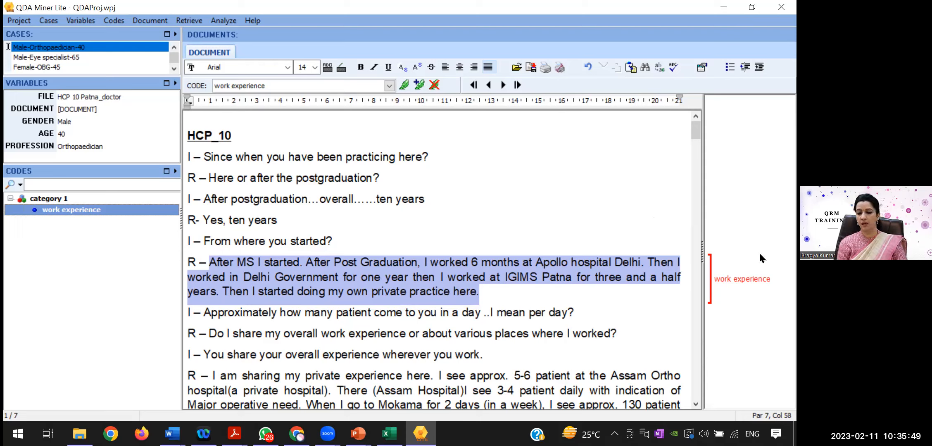
{"action": "mouse_move", "coordinate": [748, 286]}
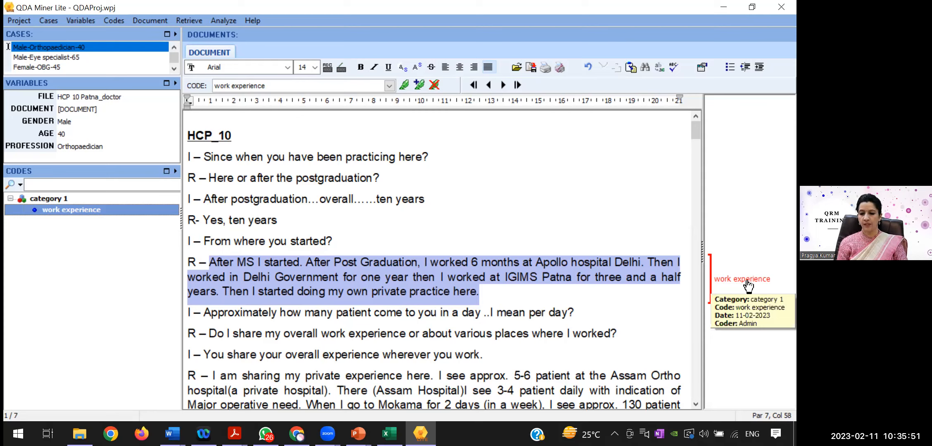
{"action": "right_click", "coordinate": [748, 285]}
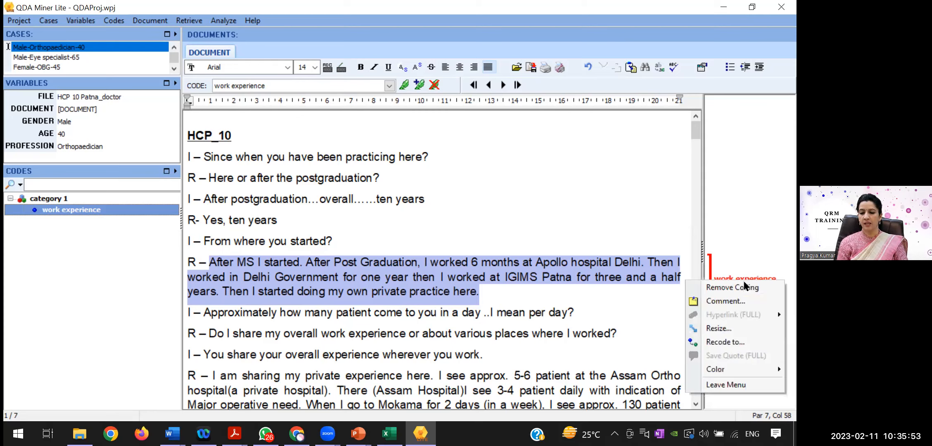
{"action": "left_click", "coordinate": [727, 302]}
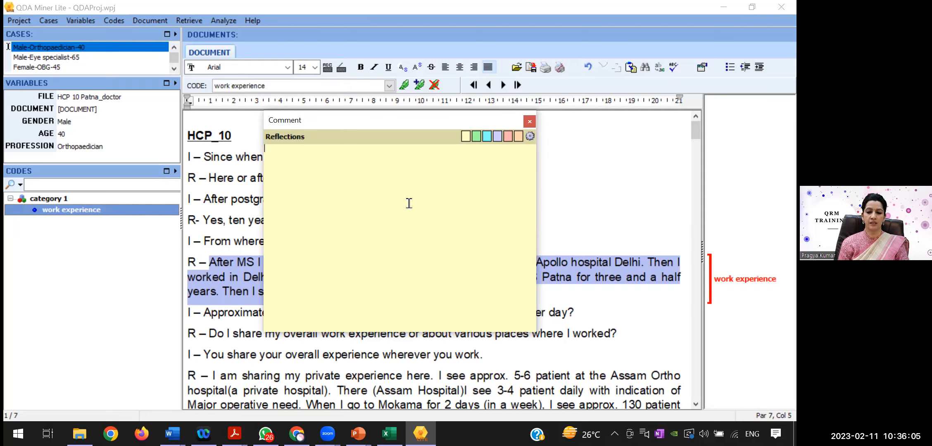
- Look through the color-coded comment types, including To keep, To further discuss, Need review, Warning, Miscelaneous and Reflections
{"action": "left_click", "coordinate": [475, 136]}
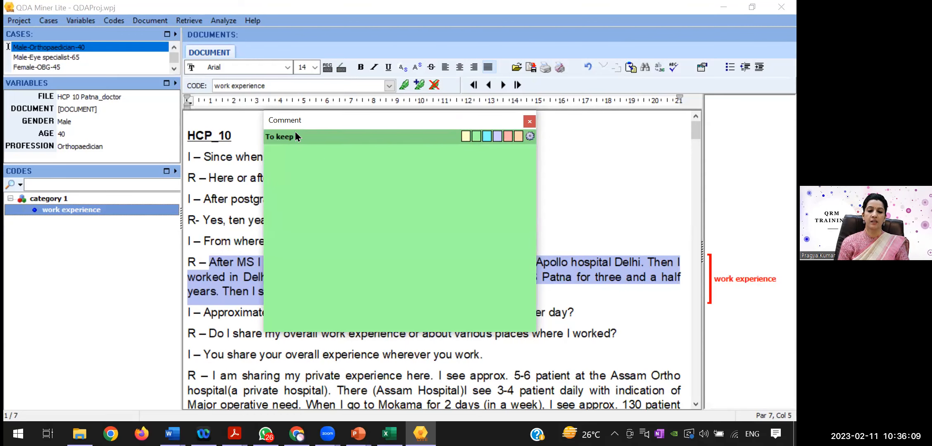
{"action": "left_click", "coordinate": [486, 136]}
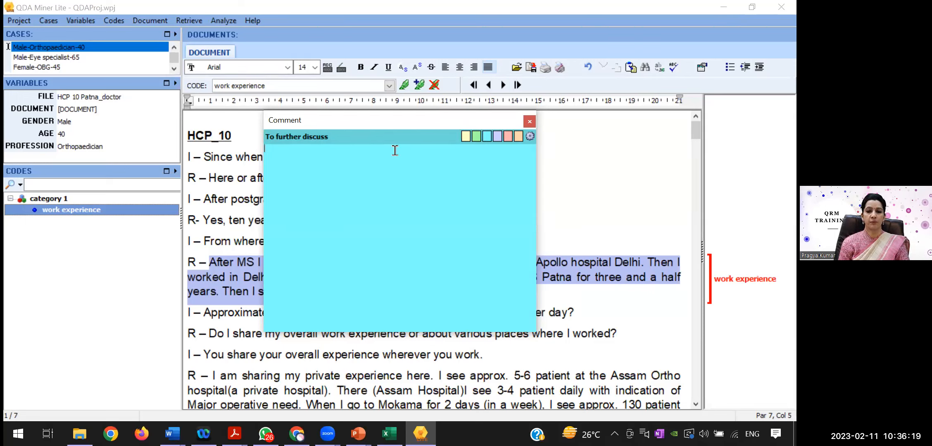
{"action": "left_click", "coordinate": [498, 137]}
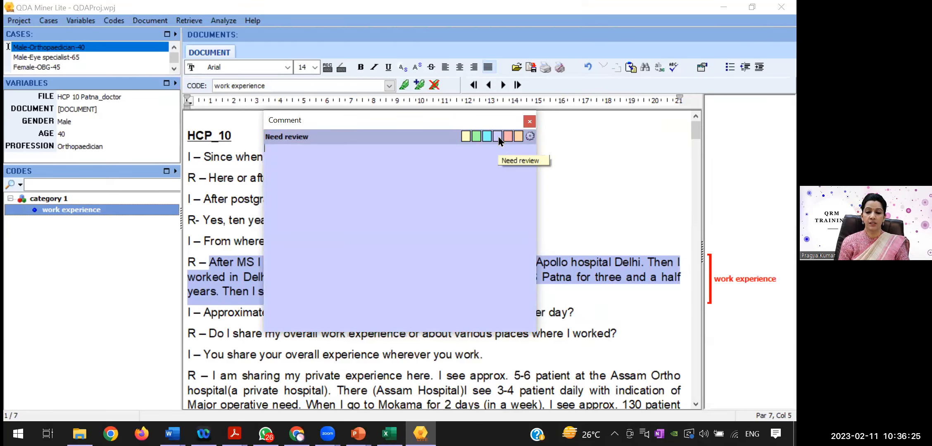
{"action": "left_click", "coordinate": [508, 136]}
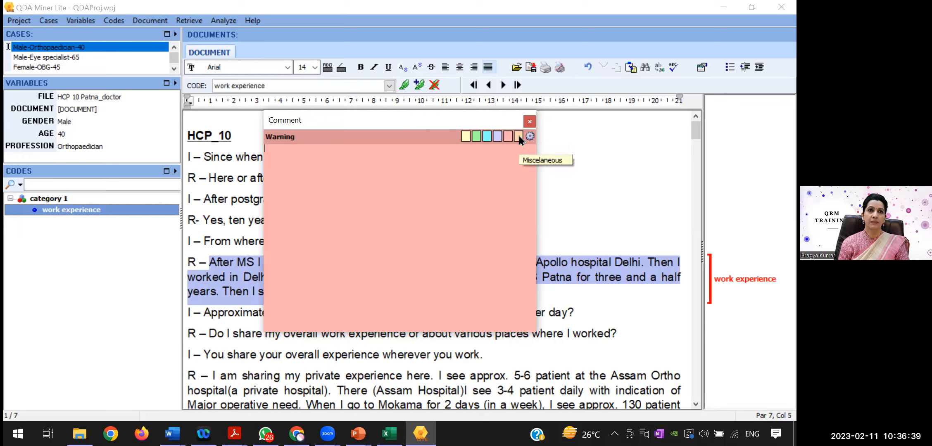
{"action": "left_click", "coordinate": [518, 136]}
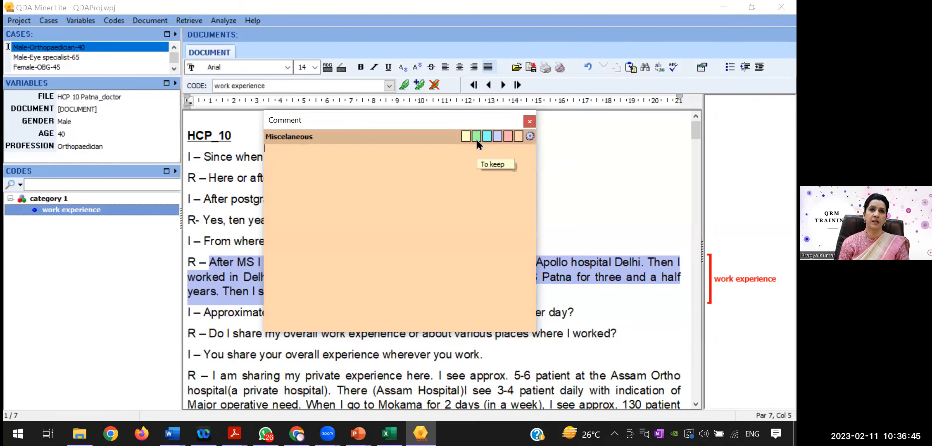
{"action": "left_click", "coordinate": [466, 136]}
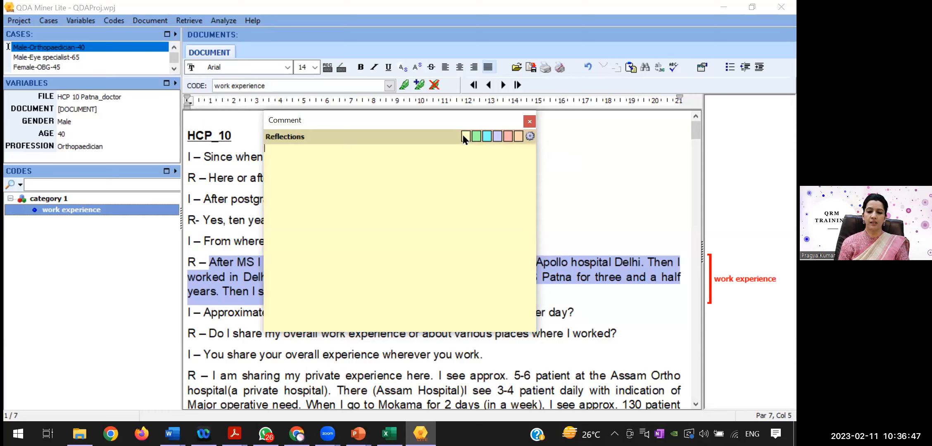
{"action": "left_click", "coordinate": [487, 136]}
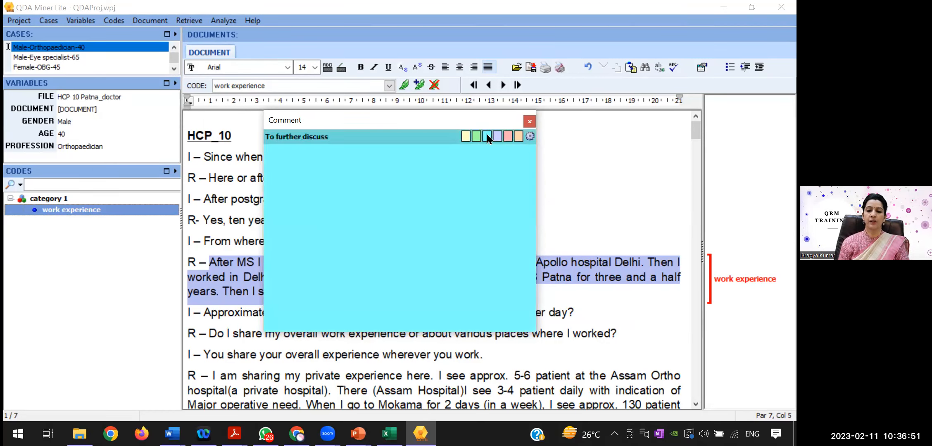
{"action": "left_click", "coordinate": [477, 136]}
{"action": "left_click", "coordinate": [498, 137]}
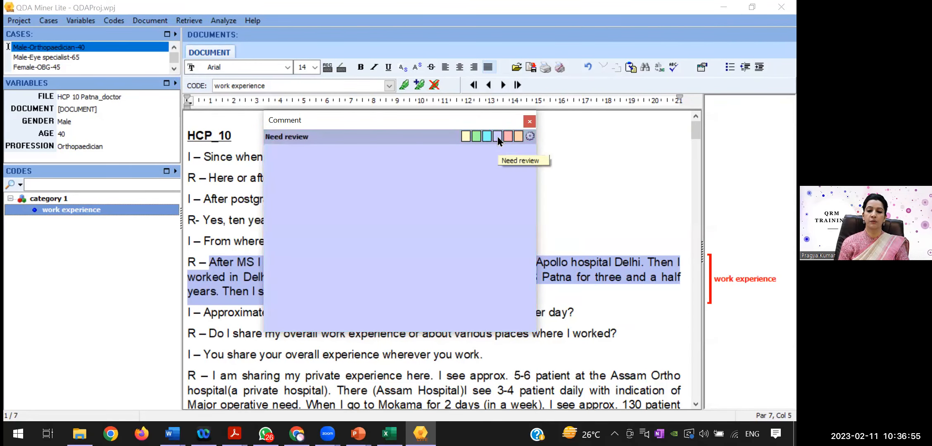
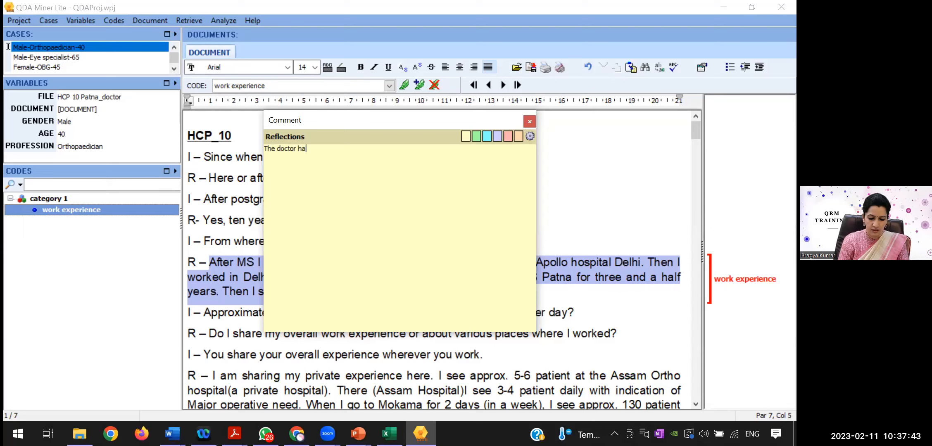
- Complete the first sentence of the Reflections comment as "The doctor has worked in good set up like Delhi and IGIMS."
{"action": "type", "text": "ed in "}
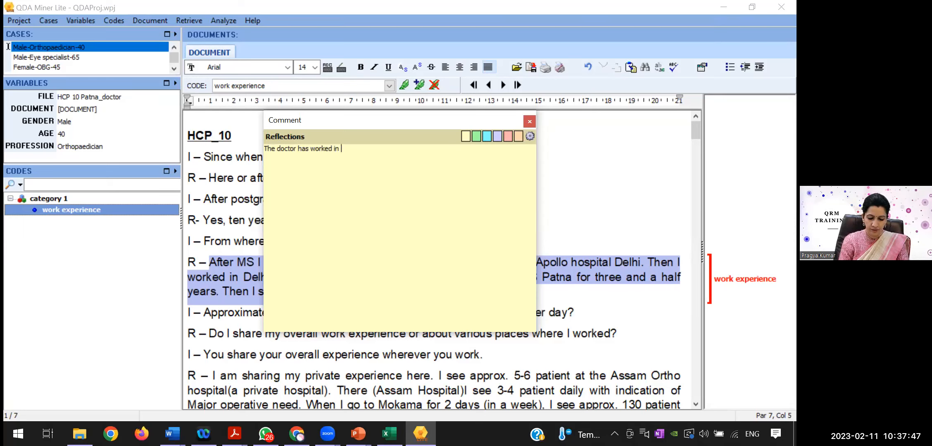
{"action": "type", "text": "good set up like"}
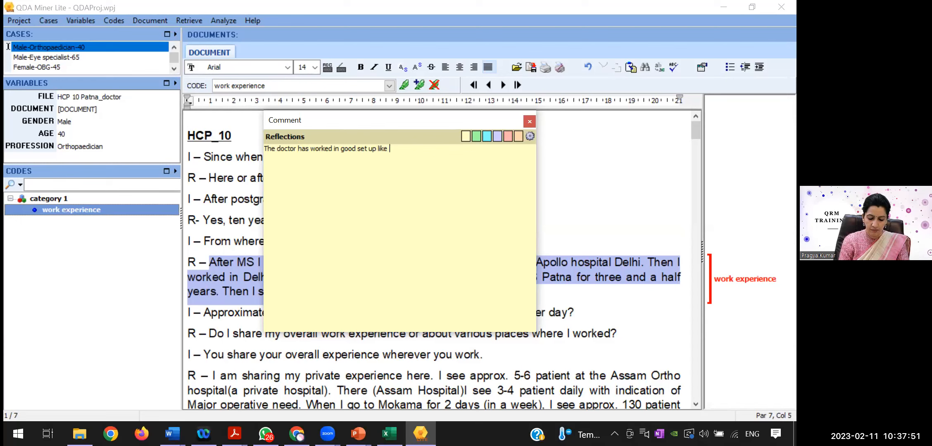
{"action": "type", "text": " Delh"}
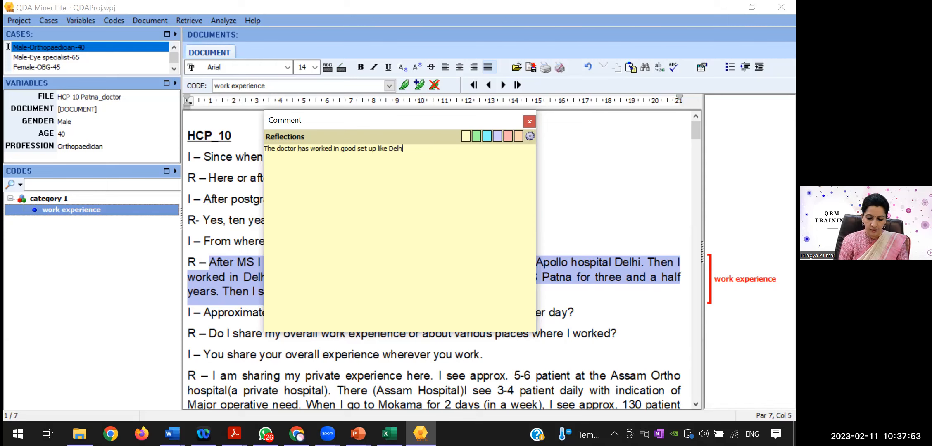
{"action": "type", "text": "i a"}
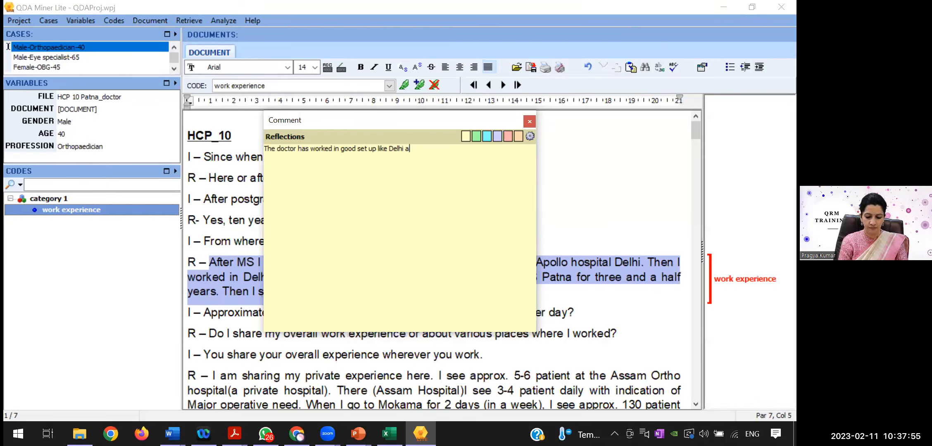
{"action": "type", "text": "nd IGIMS "}
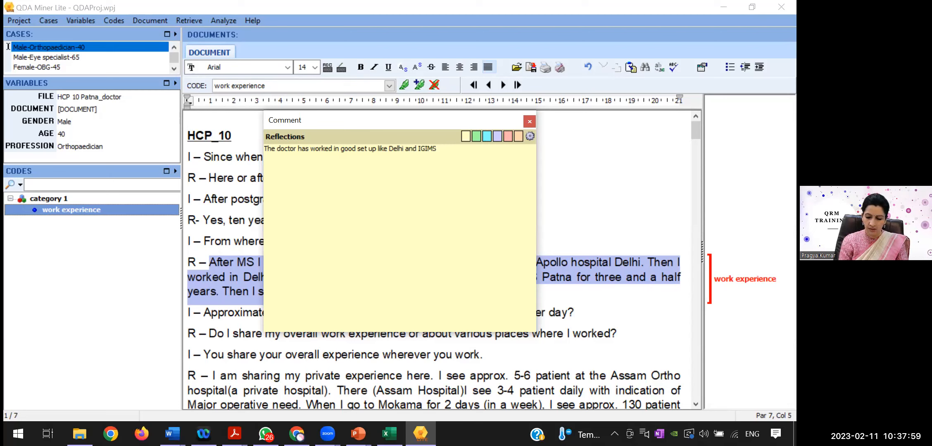
{"action": "type", "text": ".IGIMS i"}
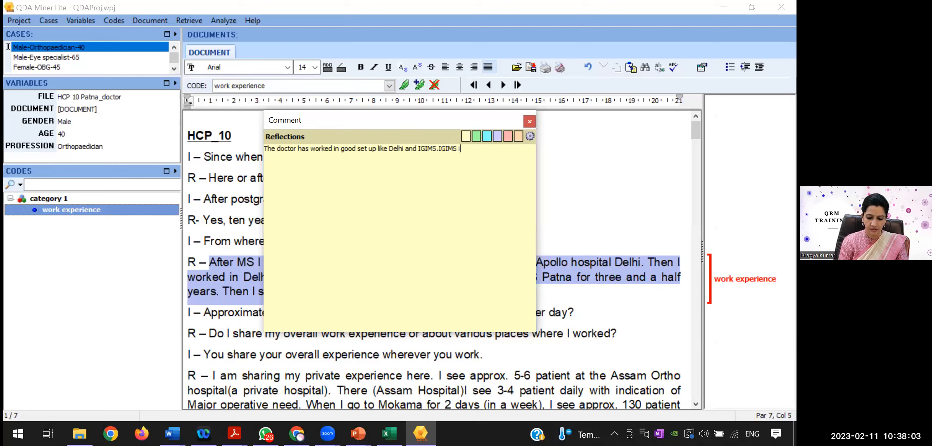
- Add to the comment "IGIMS is a permier institute which has got a goood exposure so the doctor must be an experienced and skillful person"
{"action": "type", "text": "s a permier institute "}
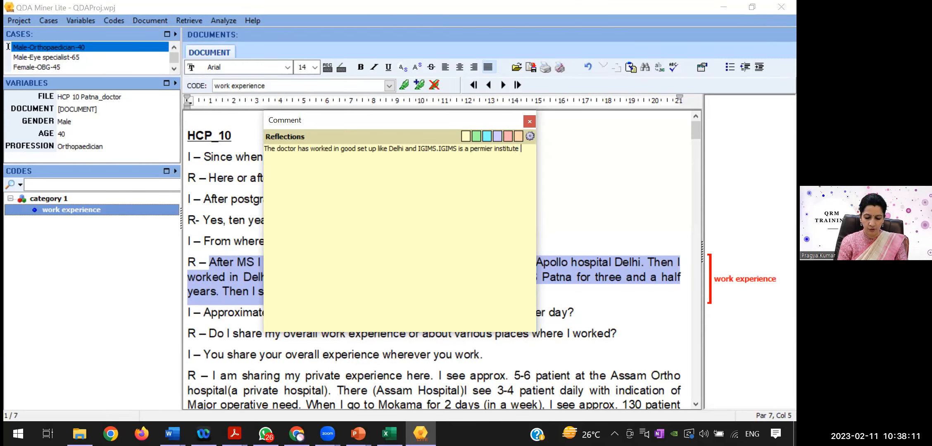
{"action": "type", "text": "whic"}
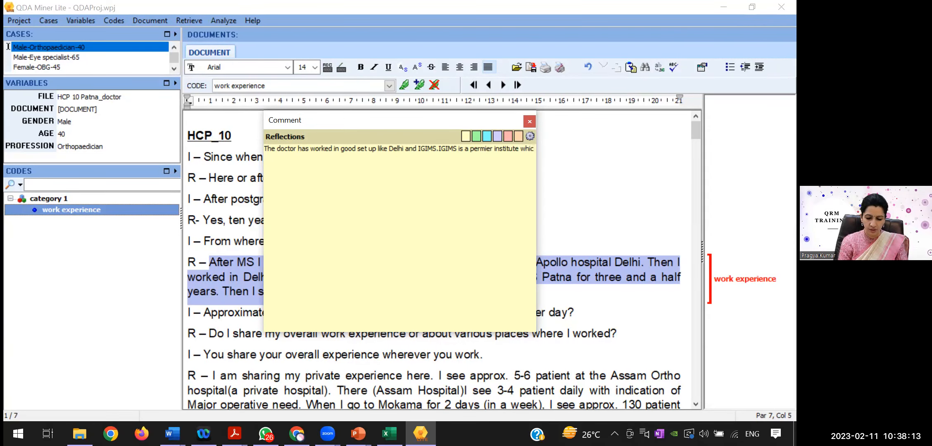
{"action": "type", "text": "h "}
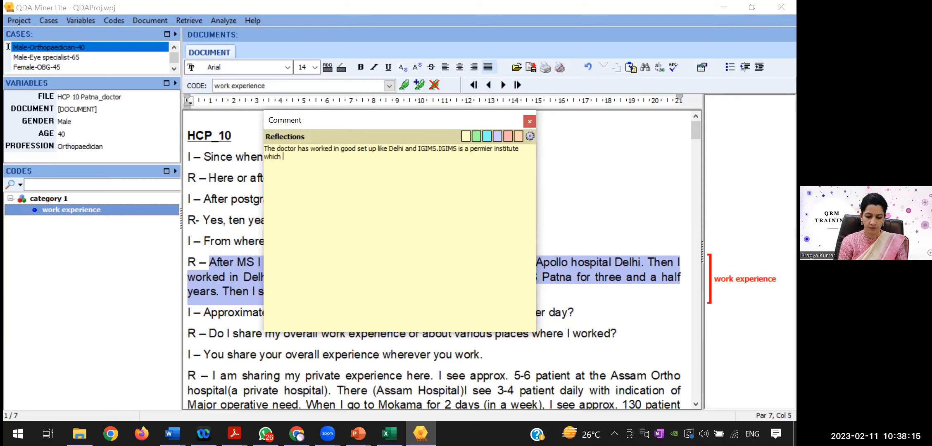
{"action": "type", "text": "has got a "}
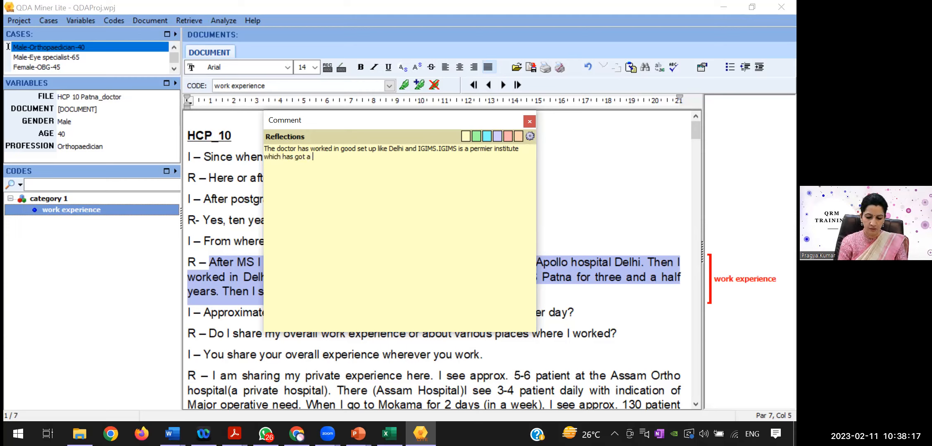
{"action": "type", "text": "goood e"}
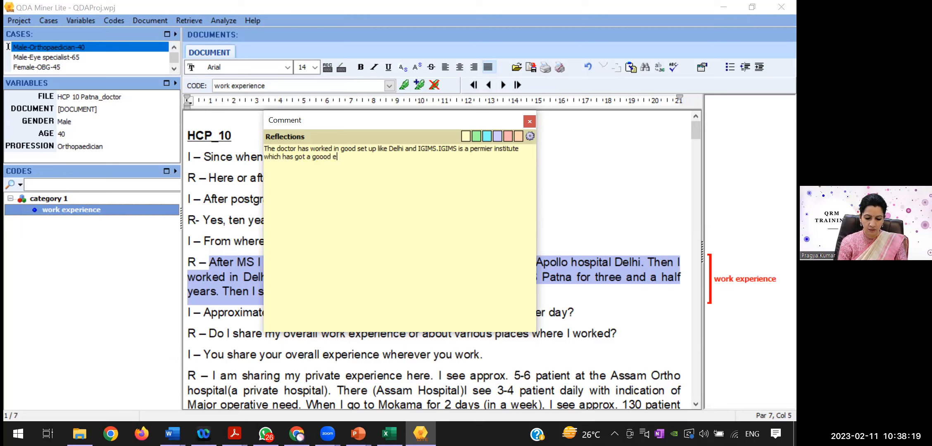
{"action": "type", "text": "xposure"}
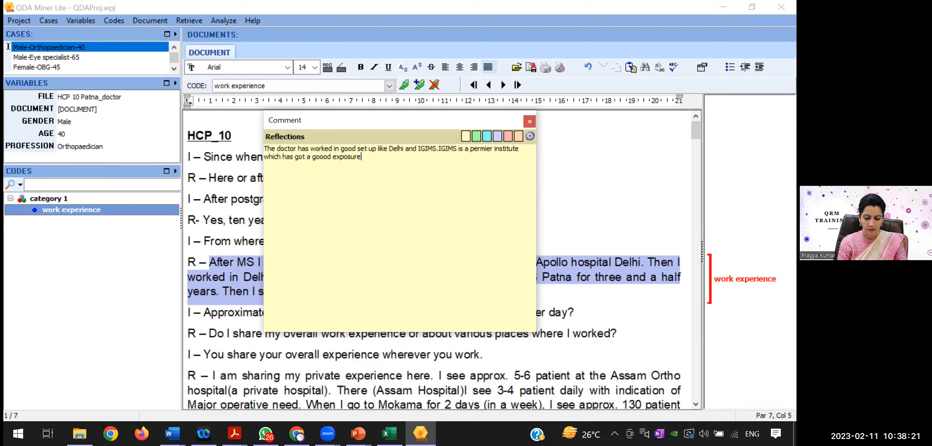
{"action": "type", "text": " so the doctor must be an experienced "}
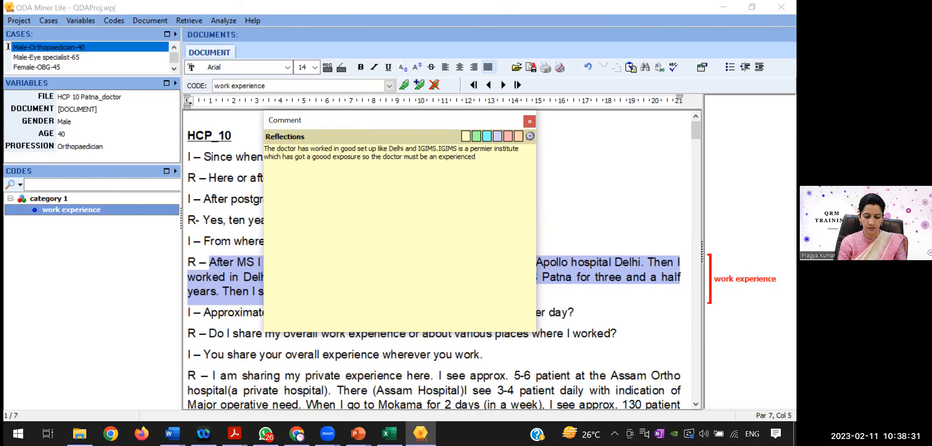
{"action": "type", "text": "and skil"}
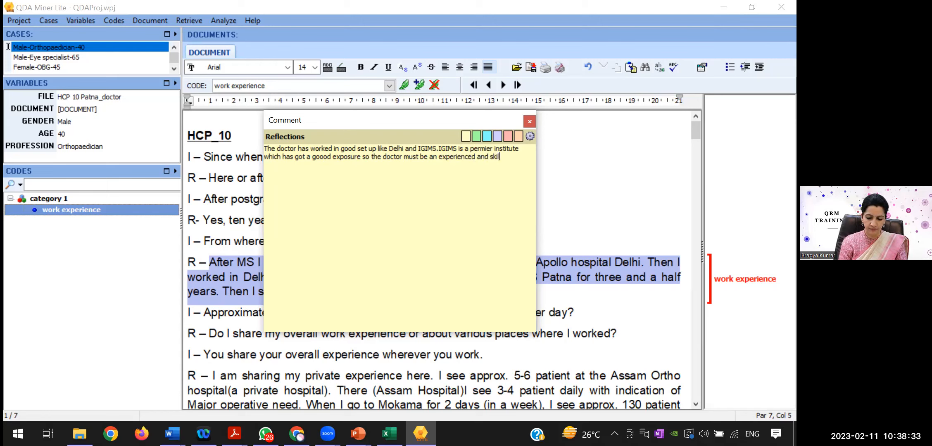
{"action": "type", "text": "lful"}
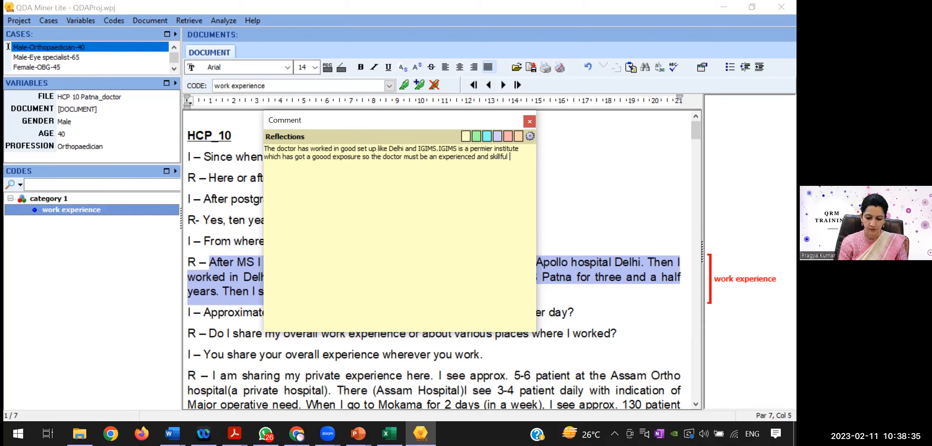
{"action": "type", "text": " person"}
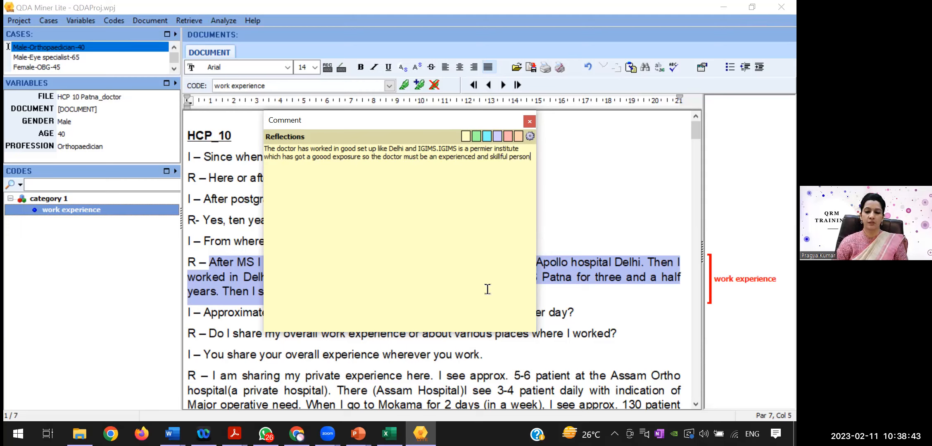
- Insert the line "Date:11.2.23" above the comment text and close the comment
{"action": "left_click", "coordinate": [265, 149]}
{"action": "key", "text": "Return"}
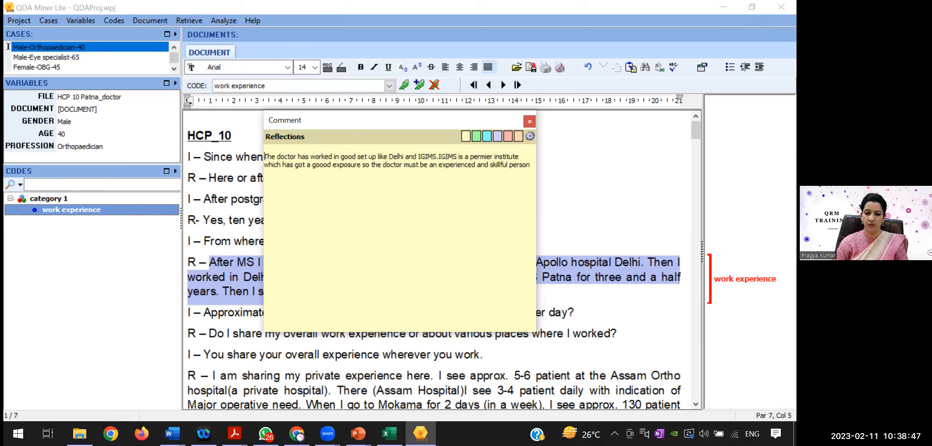
{"action": "left_click", "coordinate": [275, 145]}
{"action": "type", "text": "Date"}
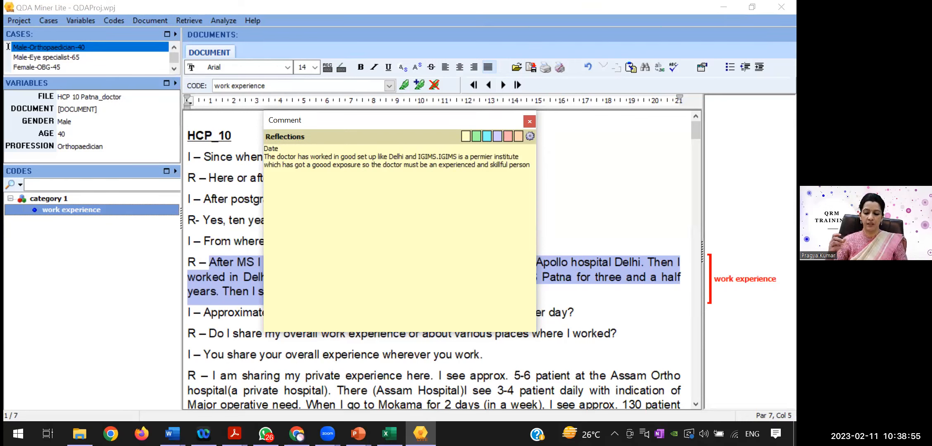
{"action": "type", "text": ":"}
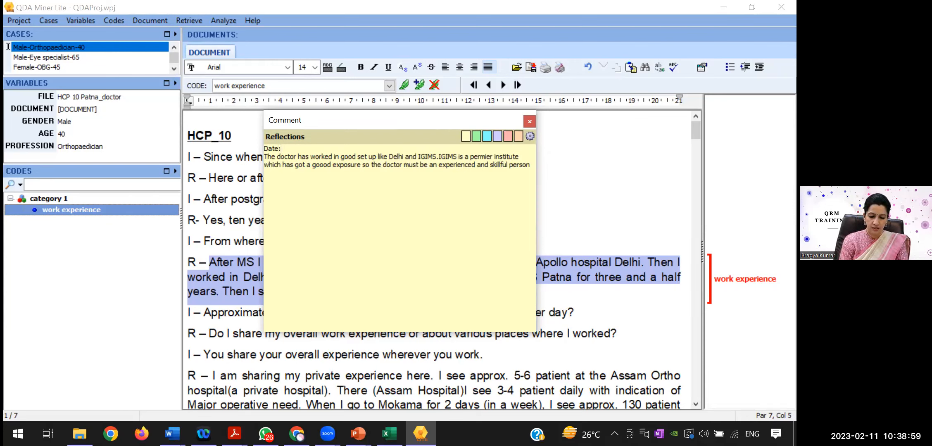
{"action": "type", "text": "11.2.23"}
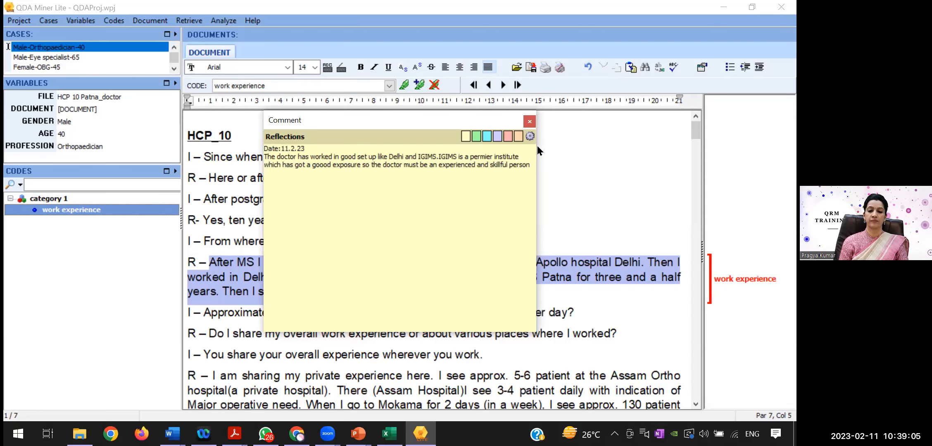
{"action": "left_click", "coordinate": [529, 121]}
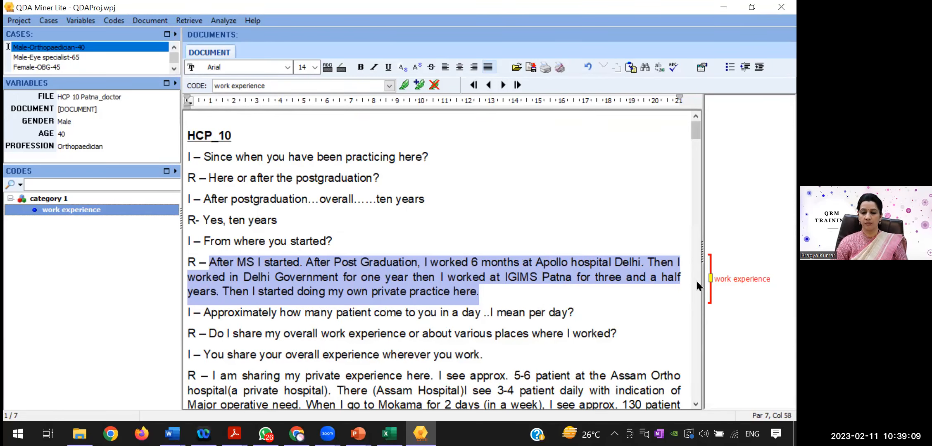
- Select the patient-load passage in the HCP_10 answer, from "I see approx. 5-6 patient" through "50 to 60 patients"
{"action": "mouse_move", "coordinate": [711, 285]}
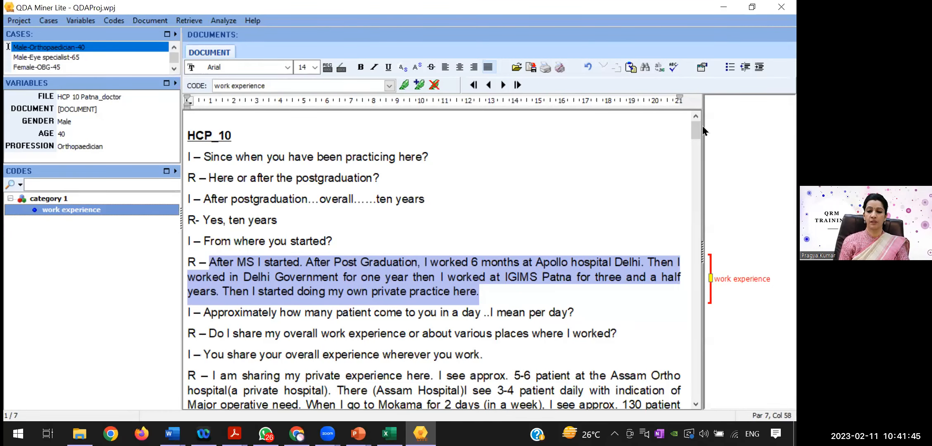
{"action": "left_click_drag", "start_coordinate": [698, 127], "coordinate": [699, 128]}
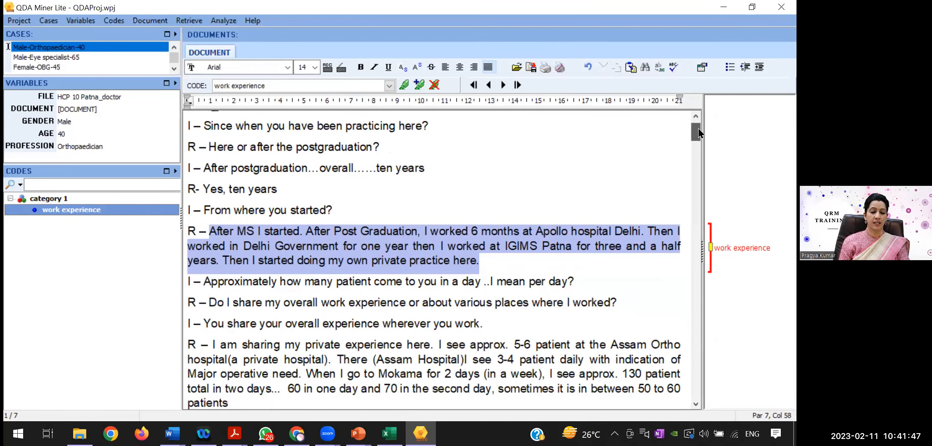
{"action": "mouse_move", "coordinate": [35, 210]}
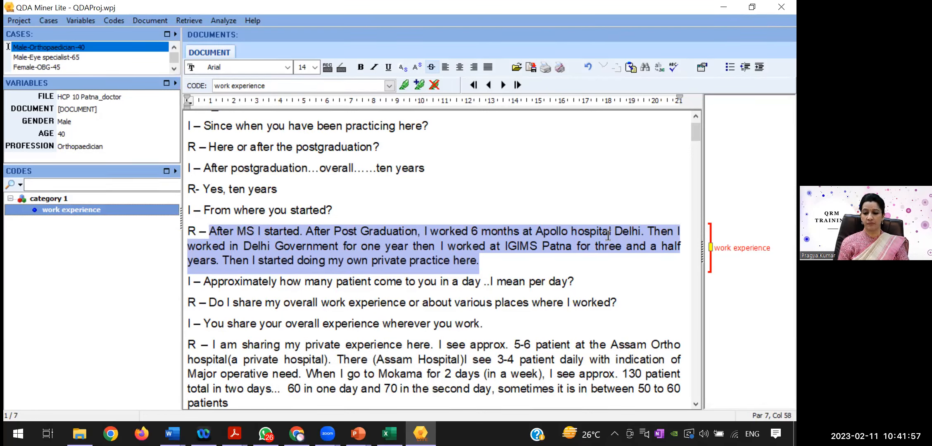
{"action": "left_click", "coordinate": [695, 403]}
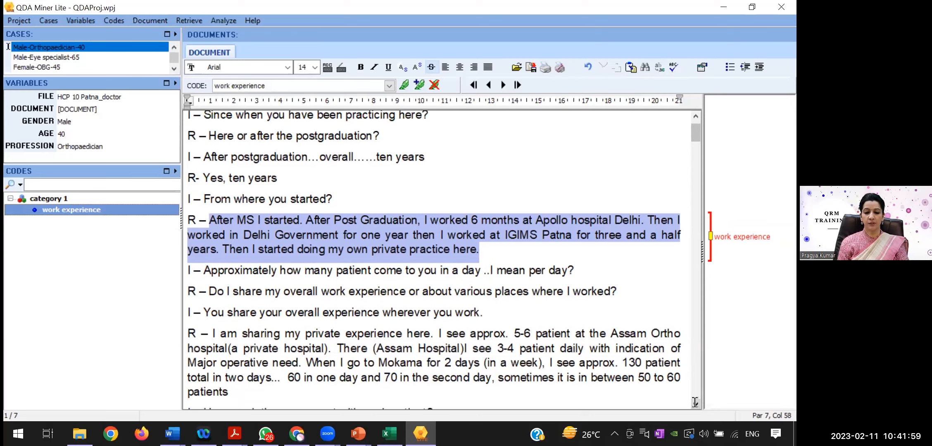
{"action": "left_click", "coordinate": [695, 403]}
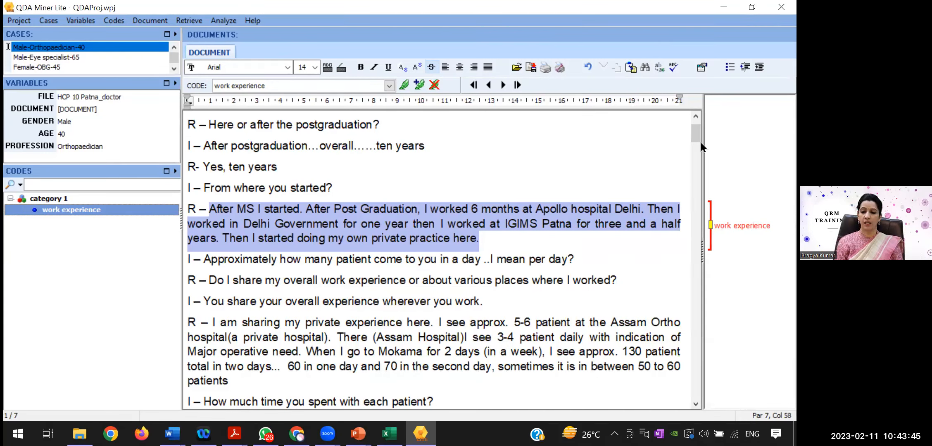
{"action": "left_click_drag", "start_coordinate": [698, 136], "coordinate": [699, 139]}
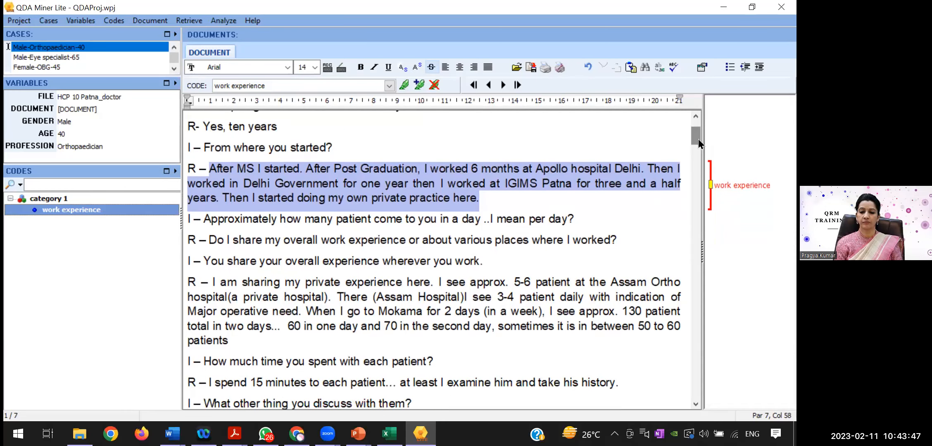
{"action": "left_click_drag", "start_coordinate": [440, 284], "coordinate": [449, 334]}
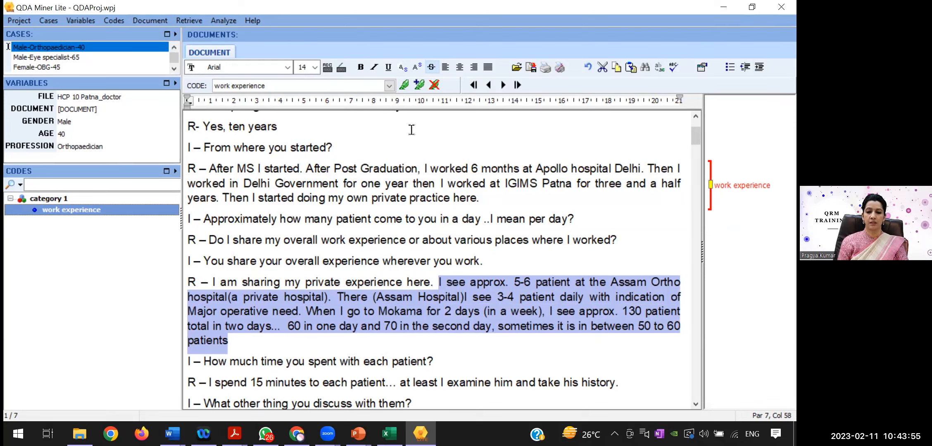
- Start defining a new code for the selected patient-load passage, with a name beginning "unequal"
{"action": "left_click", "coordinate": [419, 86]}
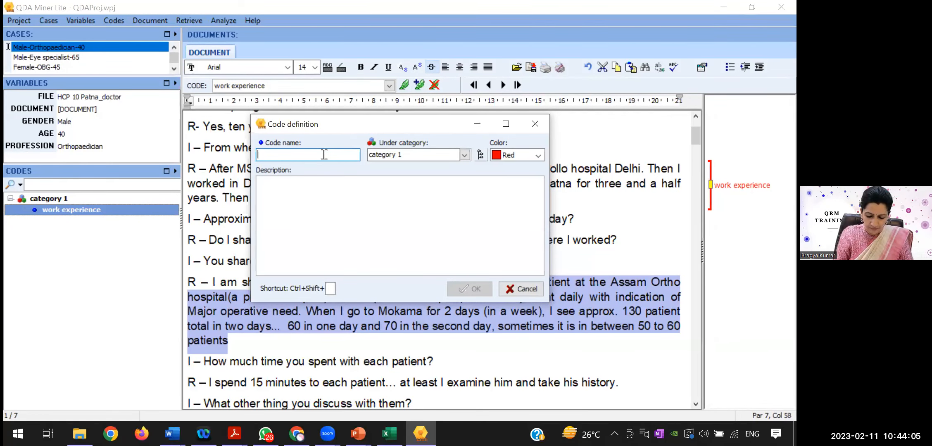
{"action": "type", "text": "un"}
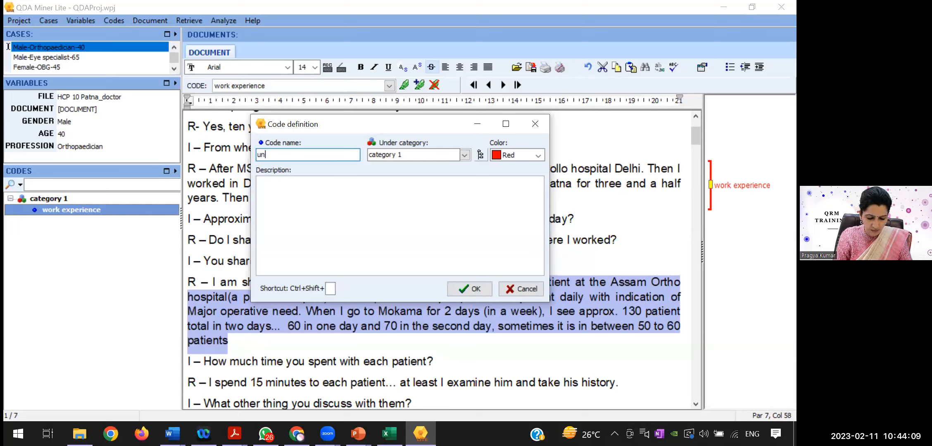
{"action": "type", "text": "equal distr"}
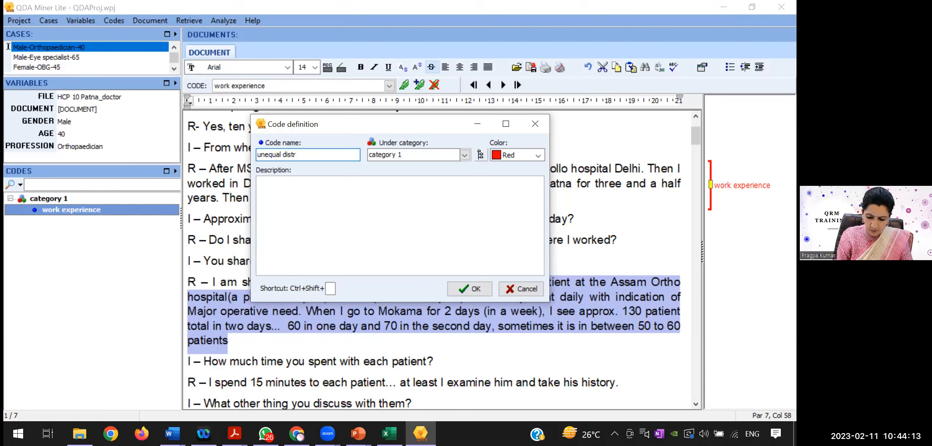
{"action": "key", "text": "BackSpace"}
{"action": "key", "text": "BackSpace"}
{"action": "key", "text": "BackSpace"}
{"action": "key", "text": "BackSpace"}
{"action": "key", "text": "BackSpace"}
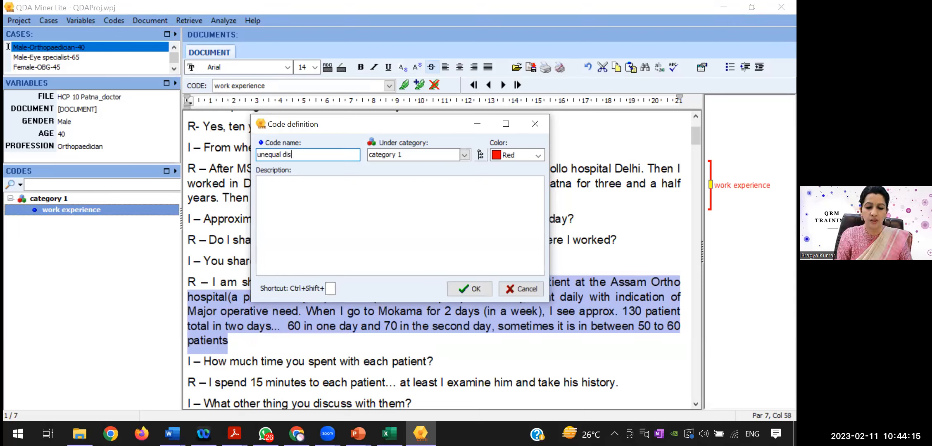
{"action": "type", "text": "load"}
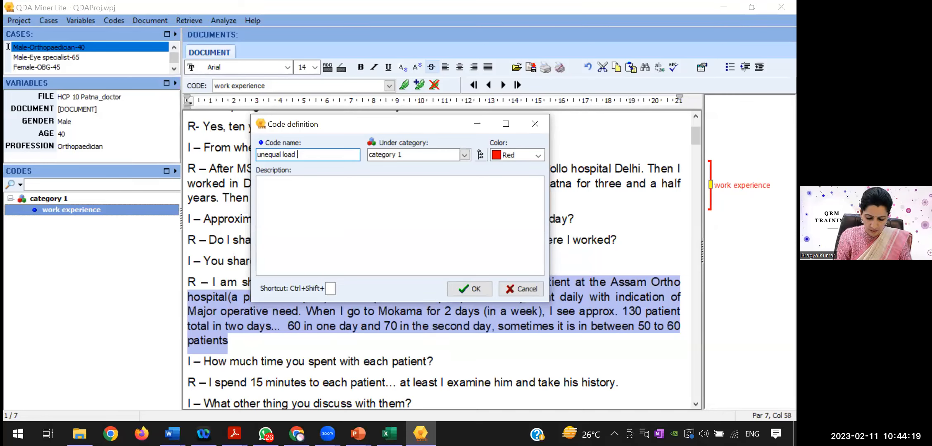
{"action": "key", "text": "BackSpace"}
{"action": "key", "text": "BackSpace"}
{"action": "key", "text": "BackSpace"}
{"action": "key", "text": "BackSpace"}
{"action": "key", "text": "BackSpace"}
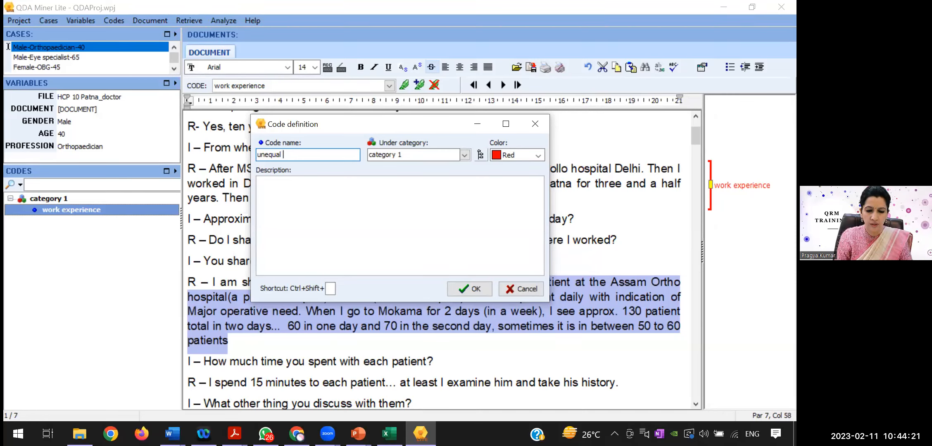
- Complete the code name as "unequal patient load in urban and rural area" under category 1 and apply it to the passage
{"action": "type", "text": "pati"}
{"action": "type", "text": "e"}
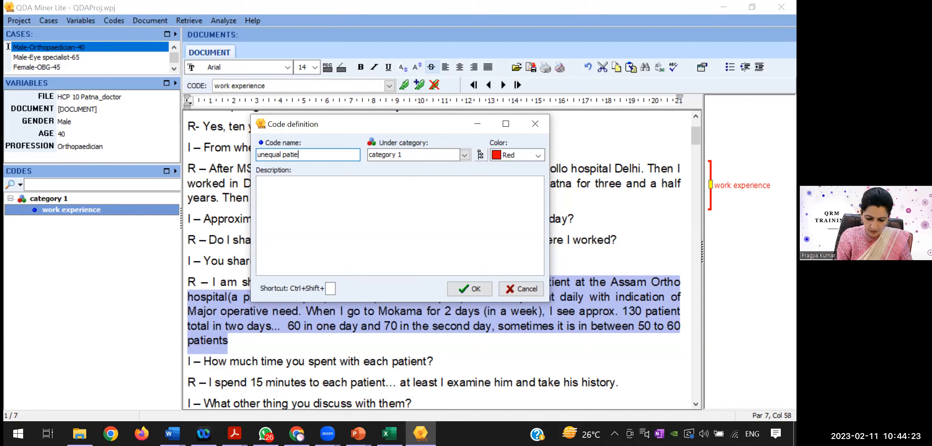
{"action": "type", "text": "nt load i"}
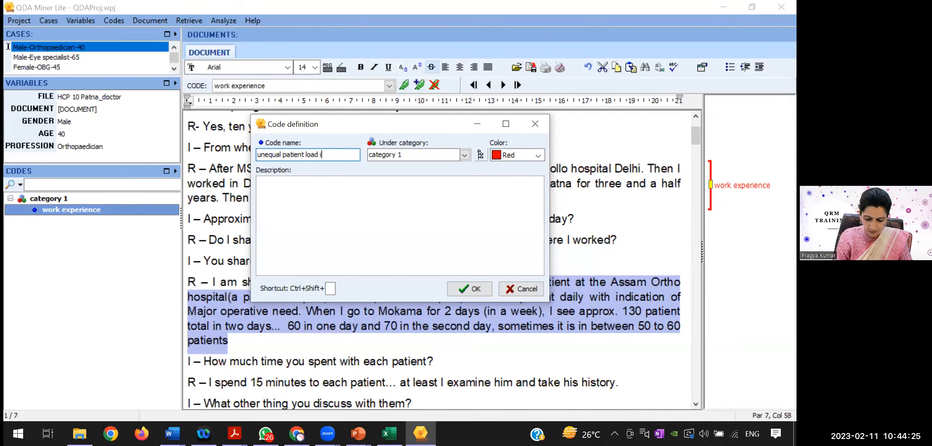
{"action": "type", "text": "n urban "}
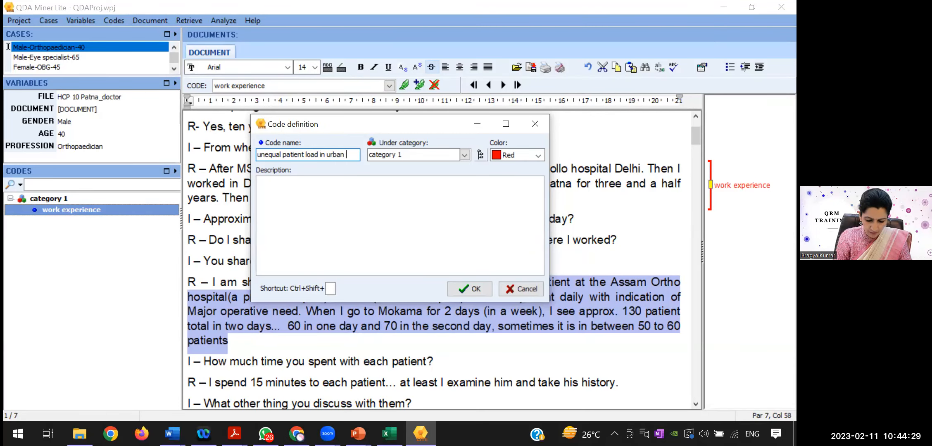
{"action": "type", "text": "and rural"}
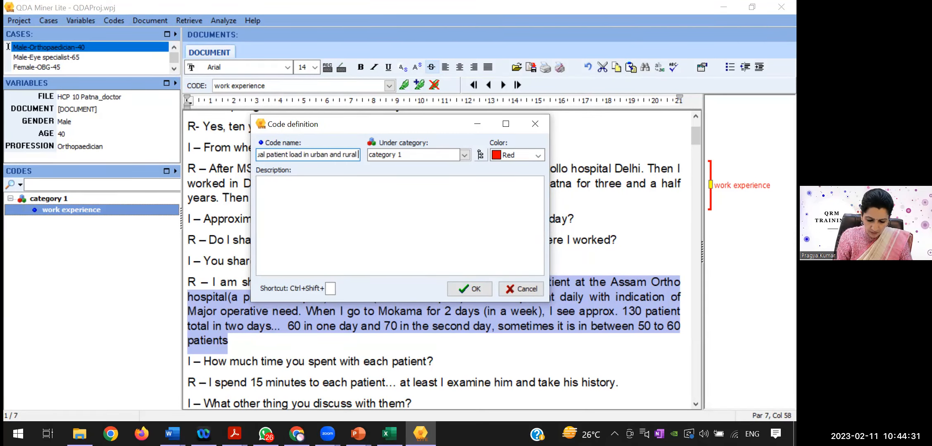
{"action": "type", "text": " area"}
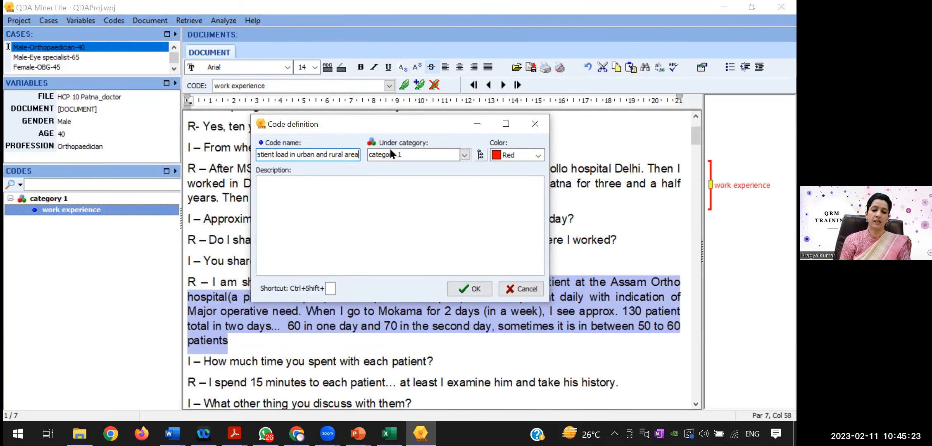
{"action": "left_click", "coordinate": [412, 160]}
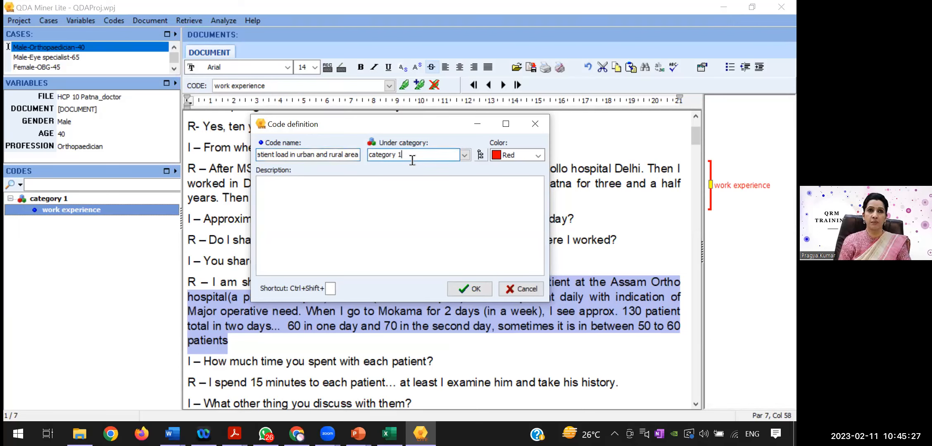
{"action": "left_click", "coordinate": [467, 284]}
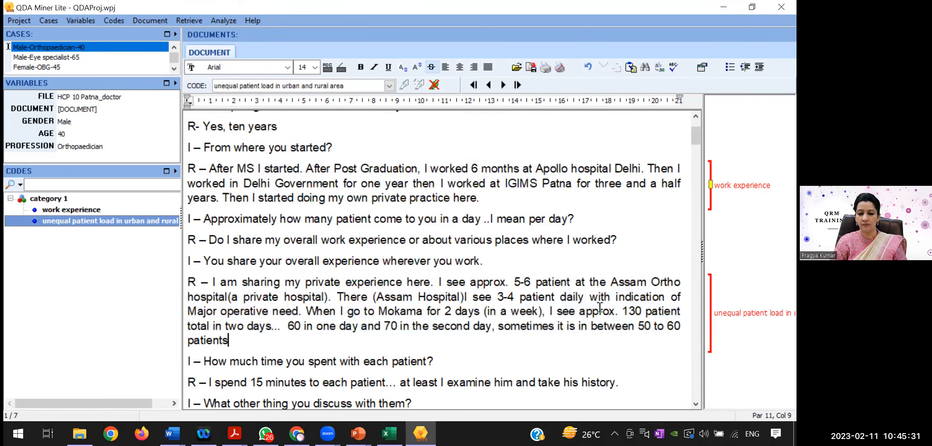
- Open a new comment on the "unequal patient load in urban and rural area" coding
{"action": "mouse_move", "coordinate": [723, 319]}
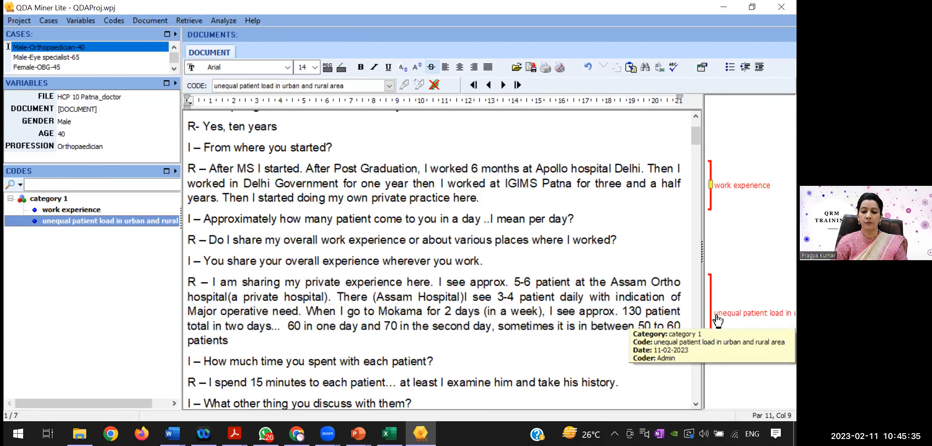
{"action": "right_click", "coordinate": [720, 321]}
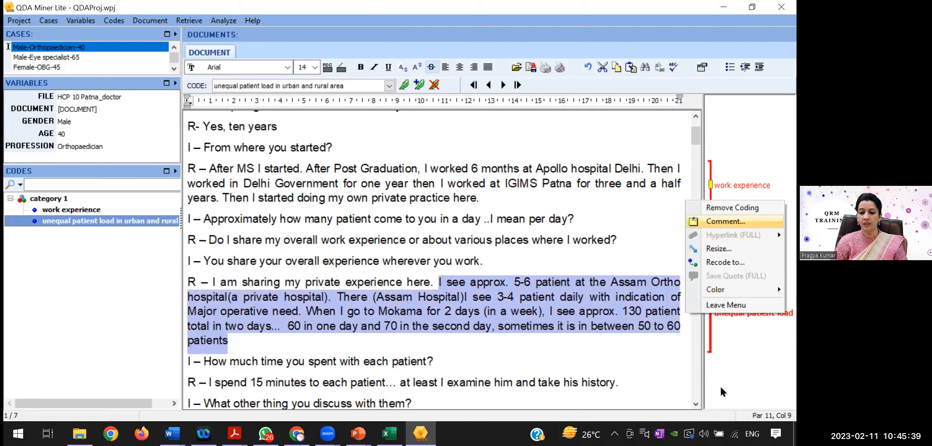
{"action": "left_click", "coordinate": [735, 358]}
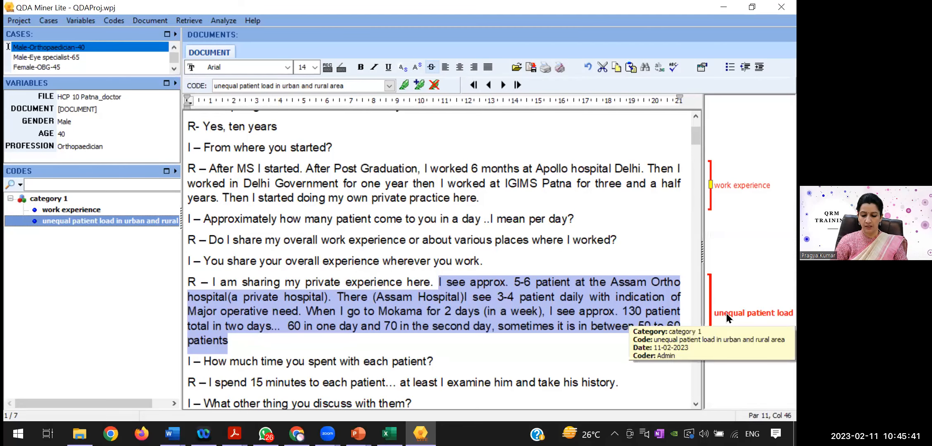
{"action": "right_click", "coordinate": [726, 318]}
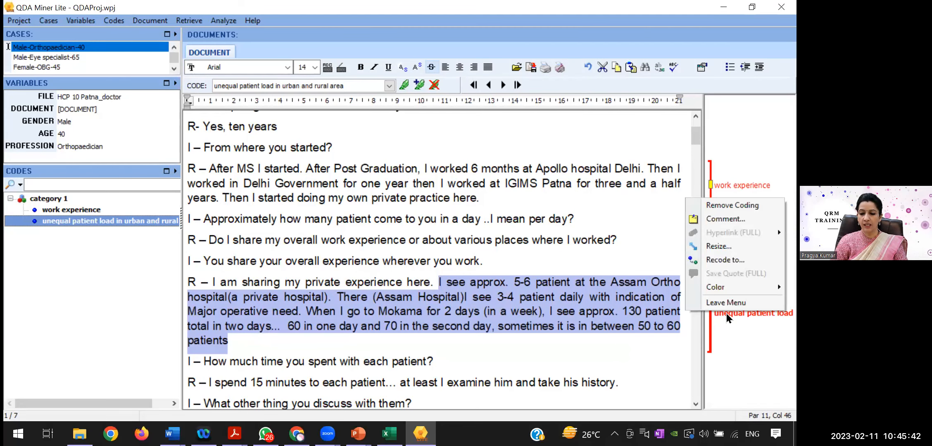
{"action": "left_click", "coordinate": [727, 219]}
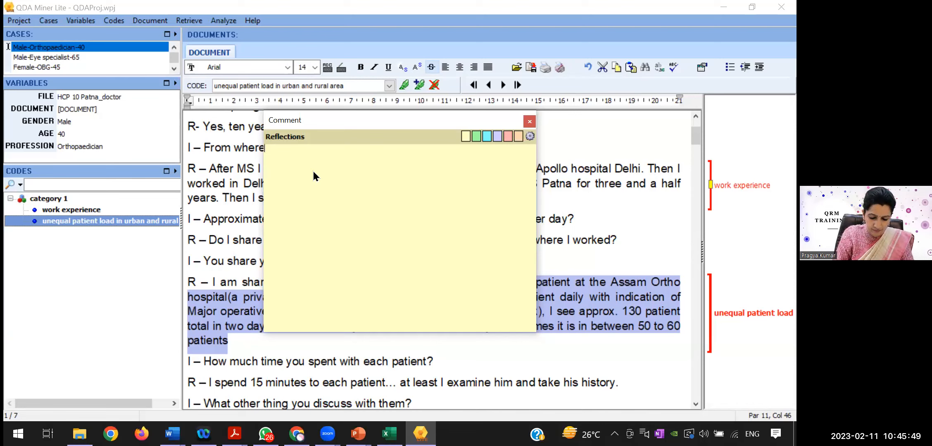
- Begin the Reflections comment with "The patient load in the rural area is very high and"
{"action": "type", "text": "The patient load in the rura area"}
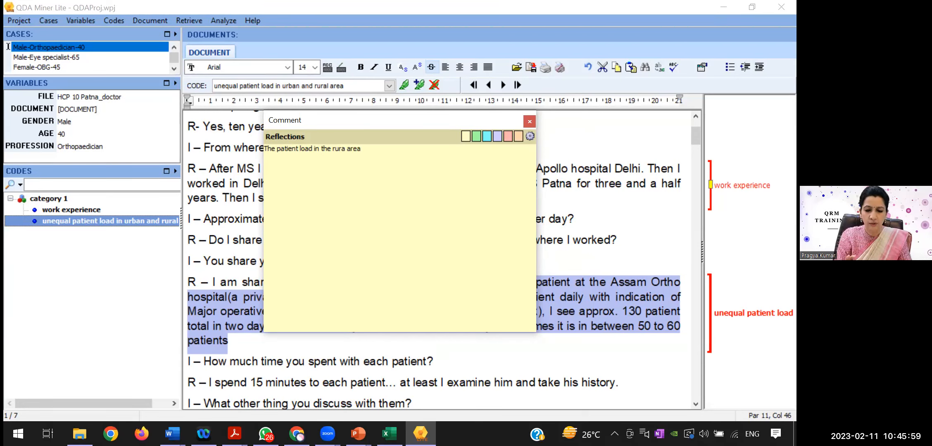
{"action": "key", "text": "BackSpace"}
{"action": "key", "text": "BackSpace"}
{"action": "key", "text": "BackSpace"}
{"action": "key", "text": "BackSpace"}
{"action": "key", "text": "BackSpace"}
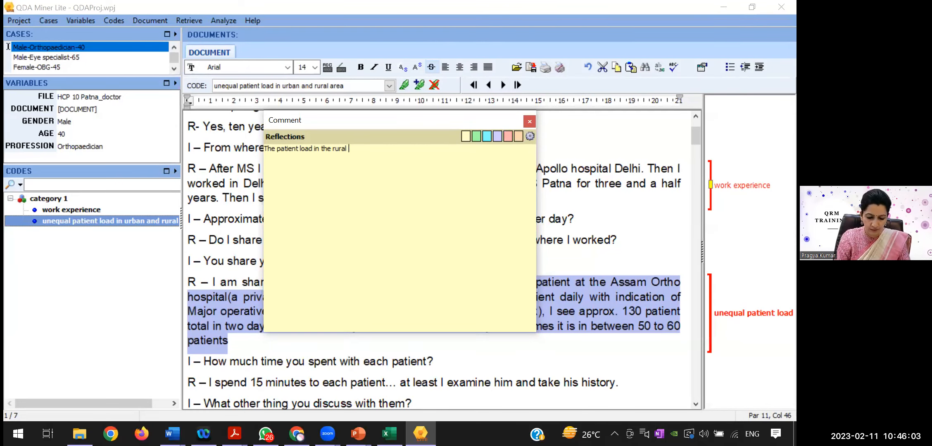
{"action": "type", "text": "l ar"}
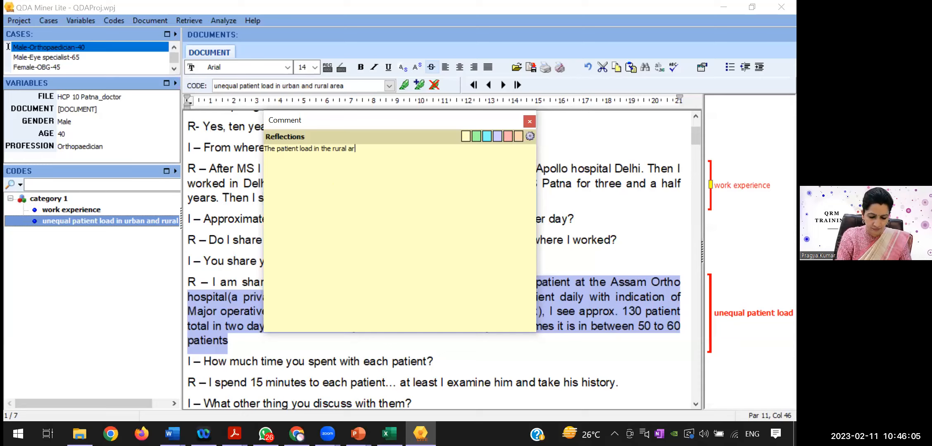
{"action": "type", "text": "ea is very high and "}
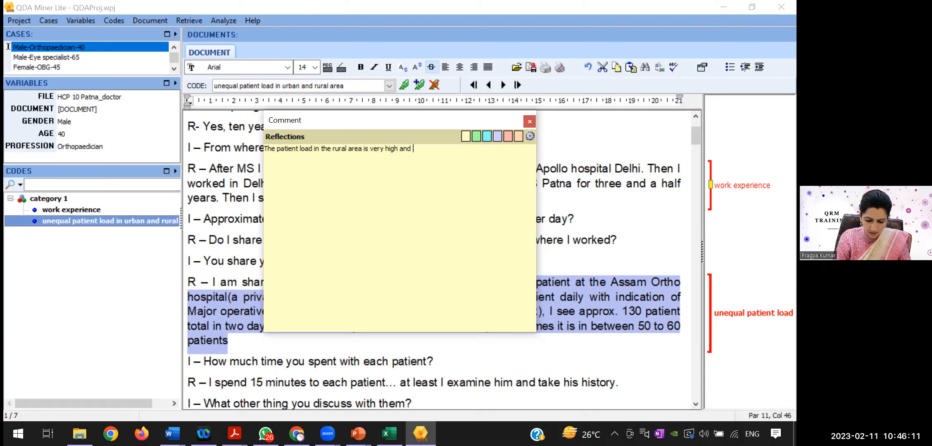
- Finish the comment's first sentence with "there is poor doctor patient ratio."
{"action": "type", "text": "there is "}
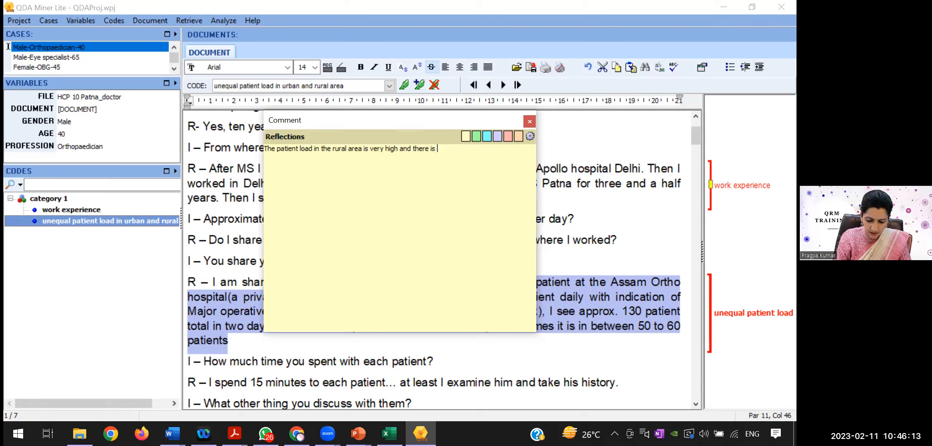
{"action": "type", "text": "le"}
{"action": "key", "text": "BackSpace"}
{"action": "type", "text": "poor"}
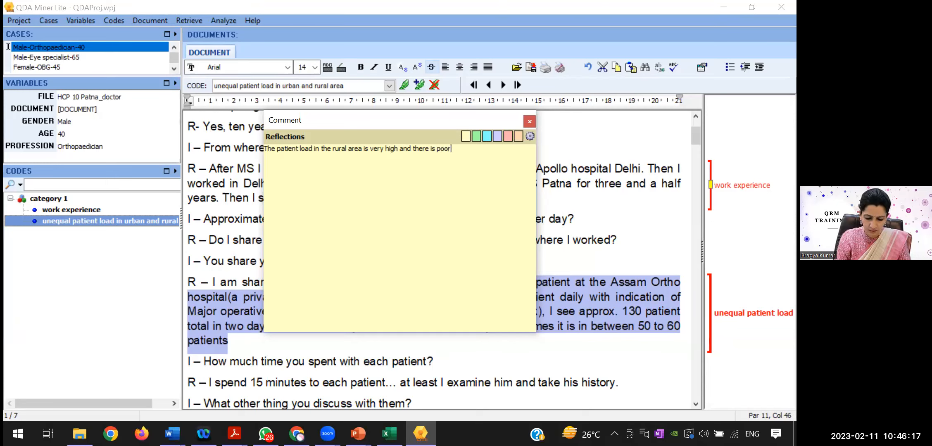
{"action": "type", "text": " doctor"}
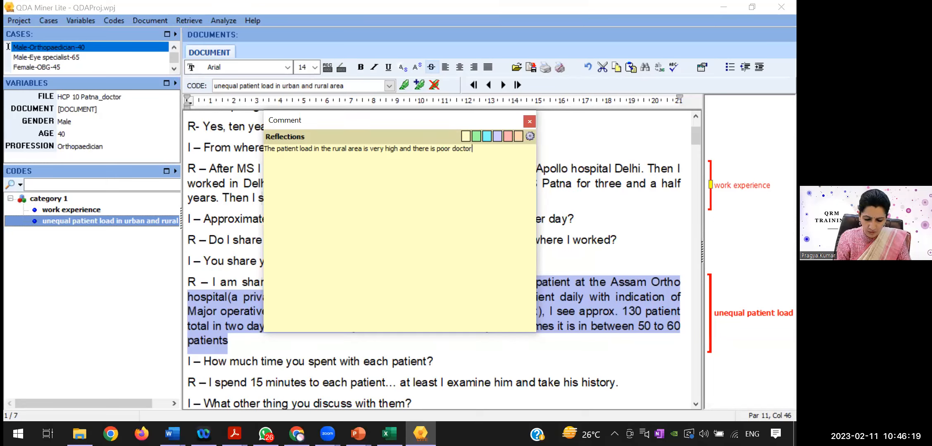
{"action": "key", "text": "BackSpace"}
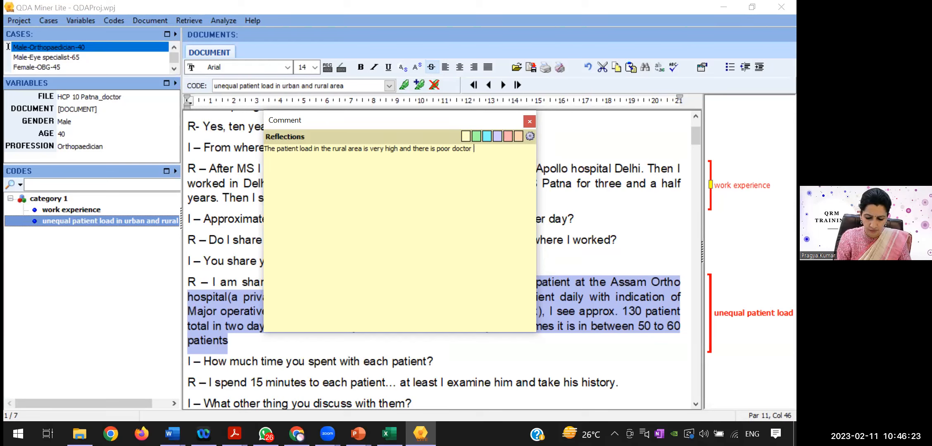
{"action": "type", "text": "patie"}
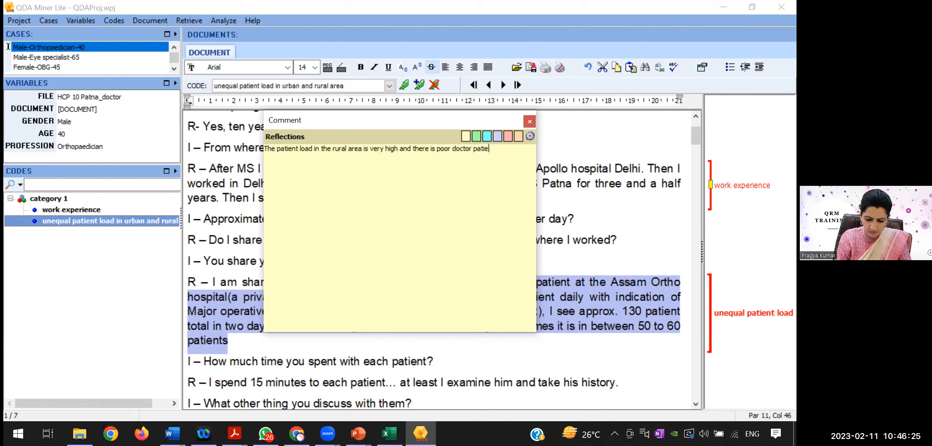
{"action": "type", "text": "nt raio"}
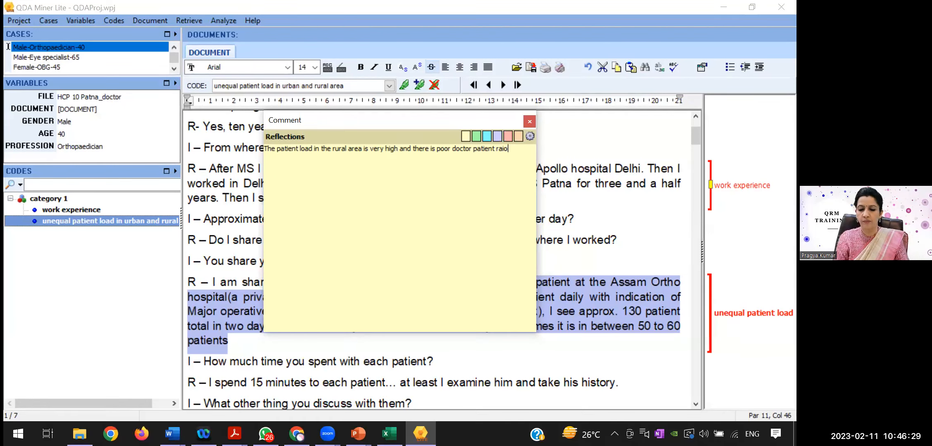
{"action": "key", "text": "BackSpace"}
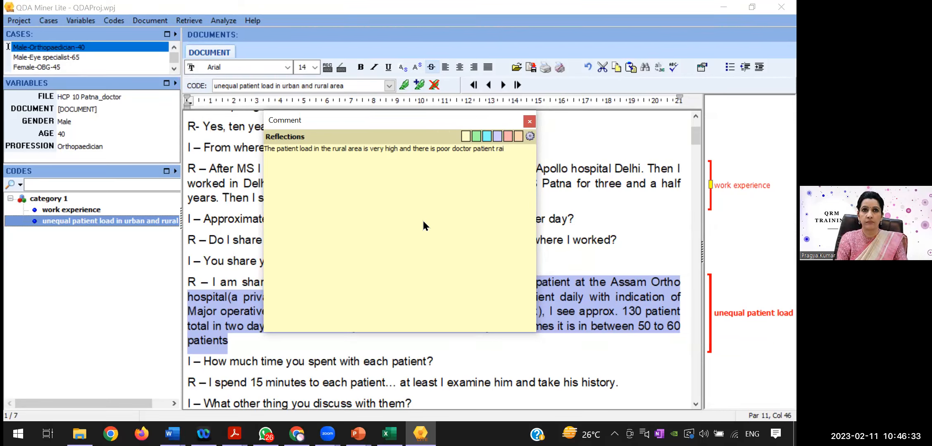
{"action": "key", "text": "BackSpace"}
{"action": "type", "text": "tio."}
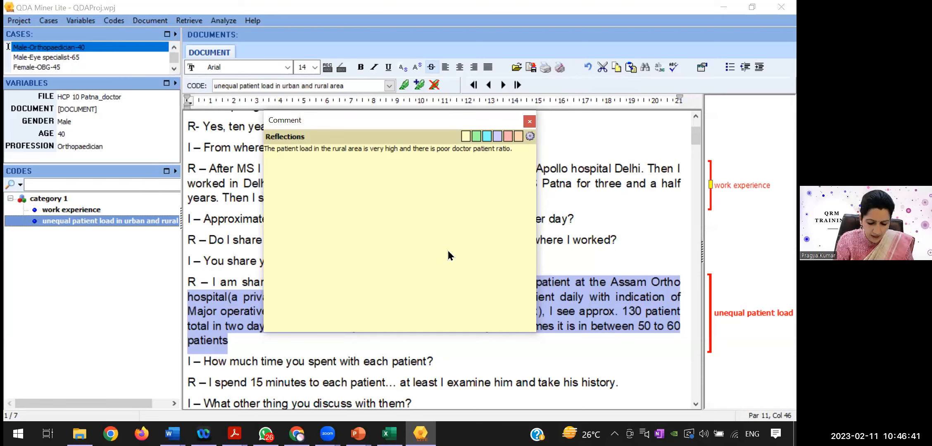
- Continue the Reflections comment with "The doctor is going for two days in the rural area to make client base"
{"action": "type", "text": "That"}
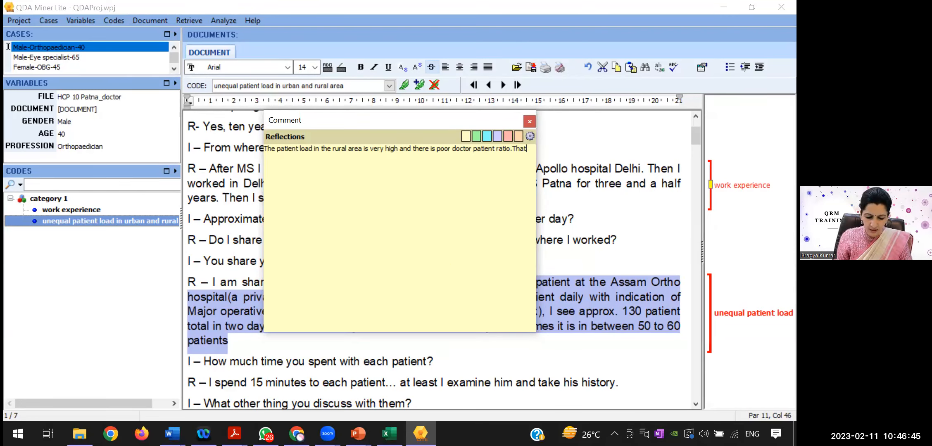
{"action": "key", "text": "BackSpace"}
{"action": "key", "text": "BackSpace"}
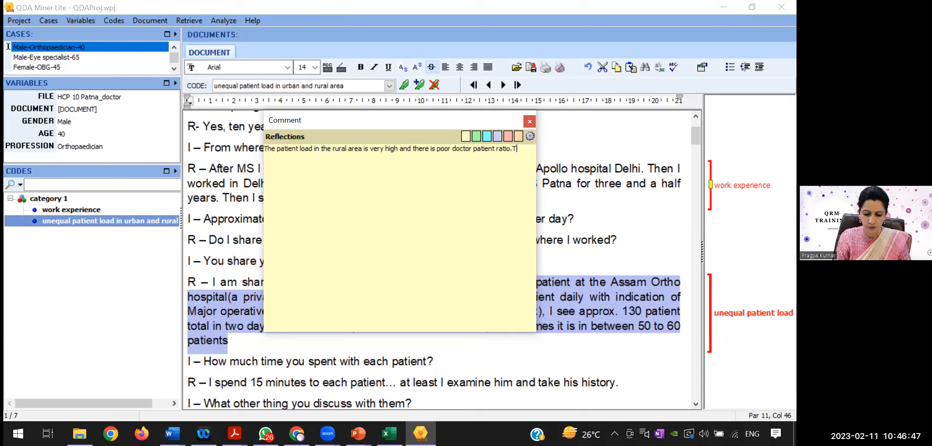
{"action": "type", "text": "e doctor"}
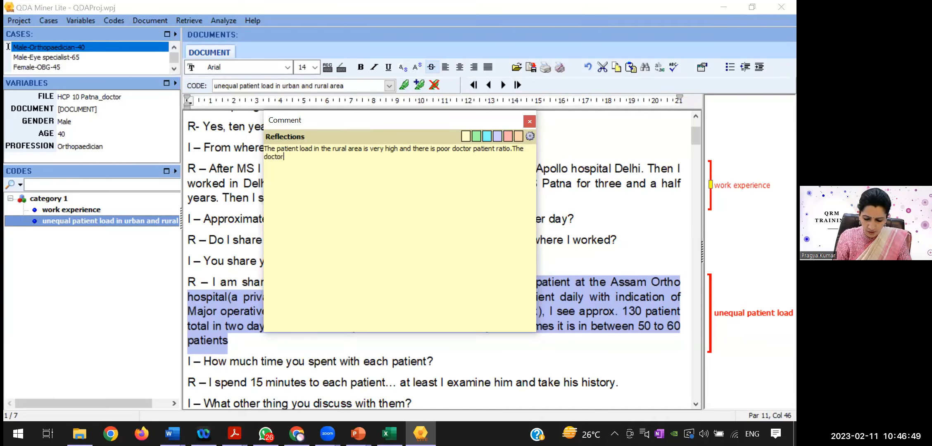
{"action": "type", "text": " is goin"}
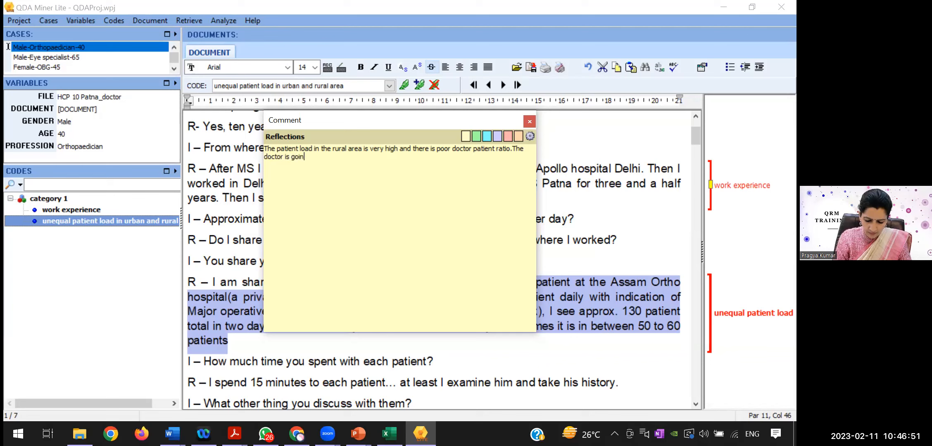
{"action": "type", "text": "g for two"}
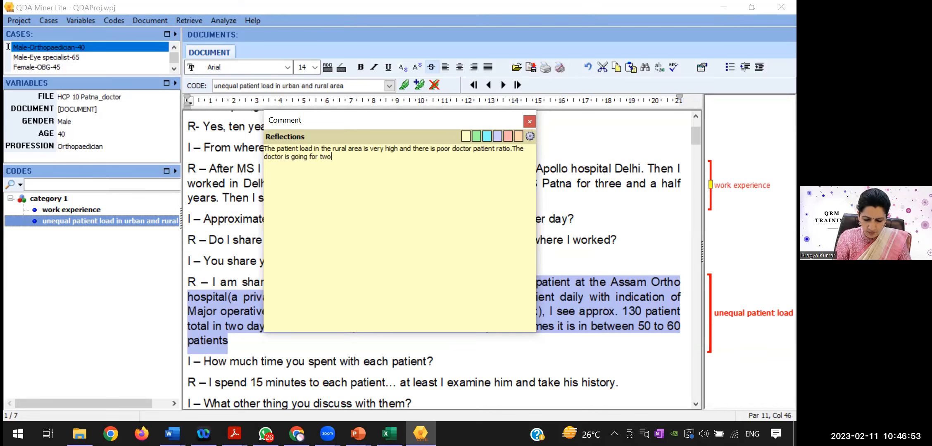
{"action": "type", "text": " days in the r"}
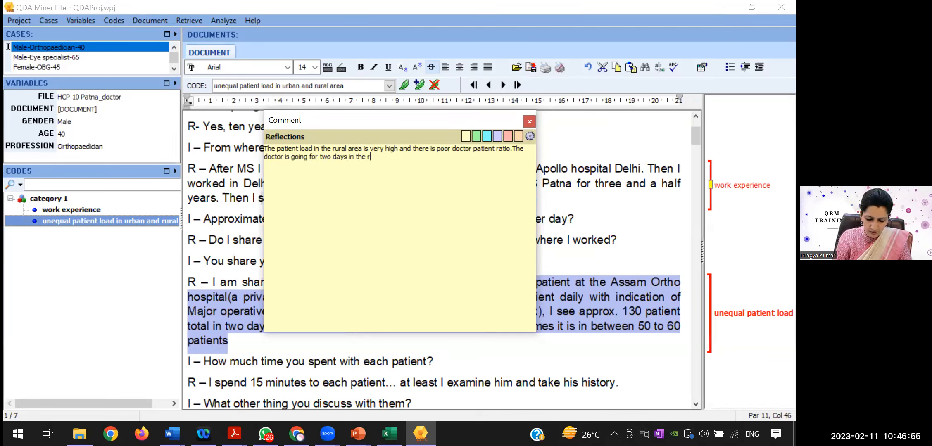
{"action": "type", "text": "ural area "}
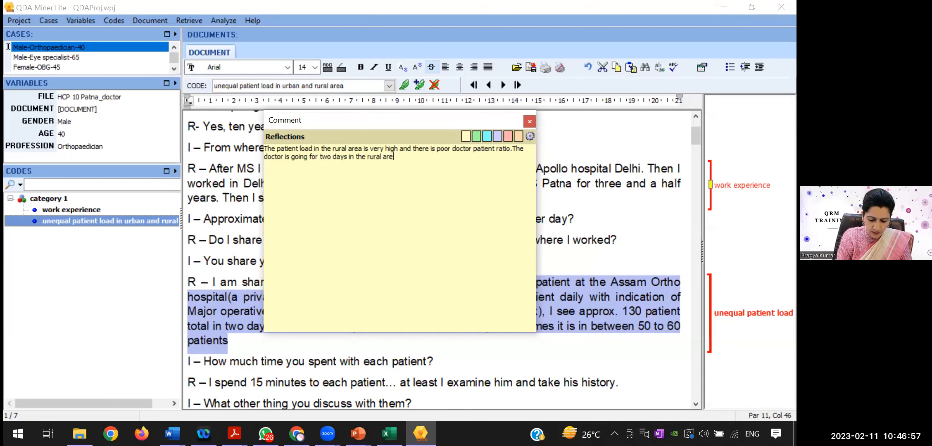
{"action": "type", "text": "to make c"}
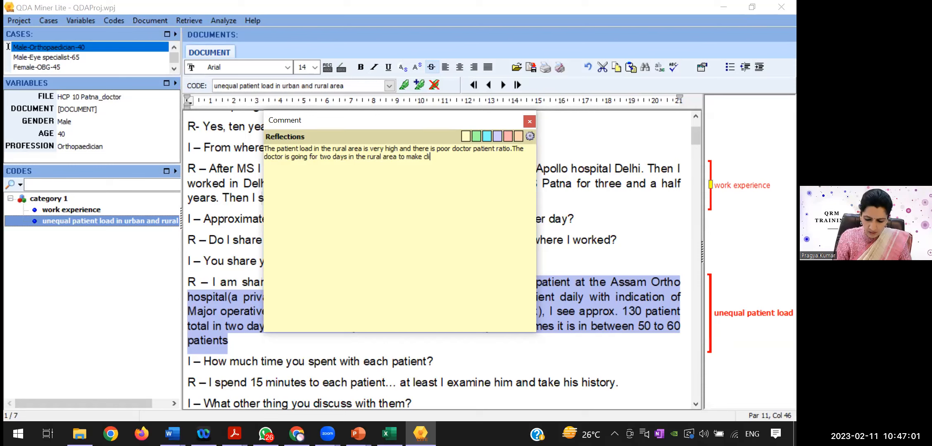
{"action": "key", "text": "BackSpace"}
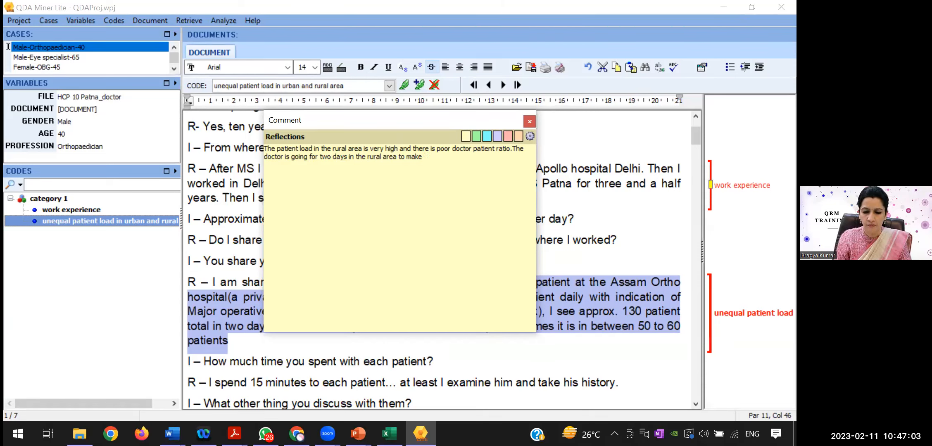
{"action": "type", "text": "client"}
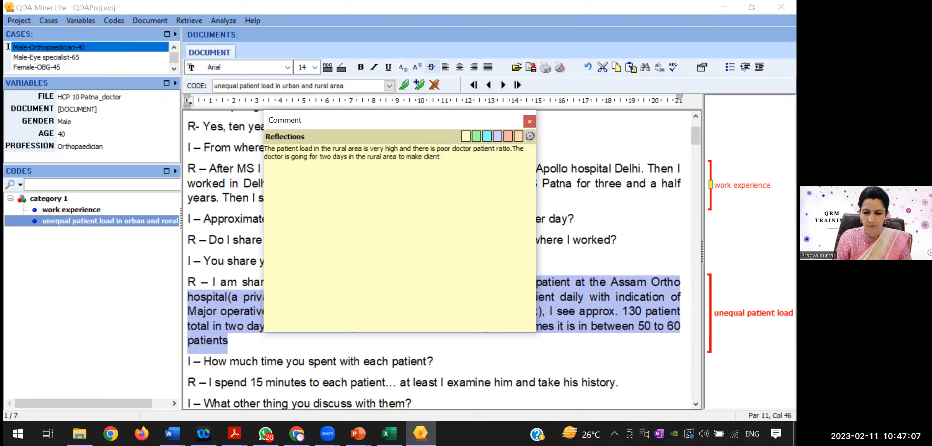
{"action": "type", "text": " base "}
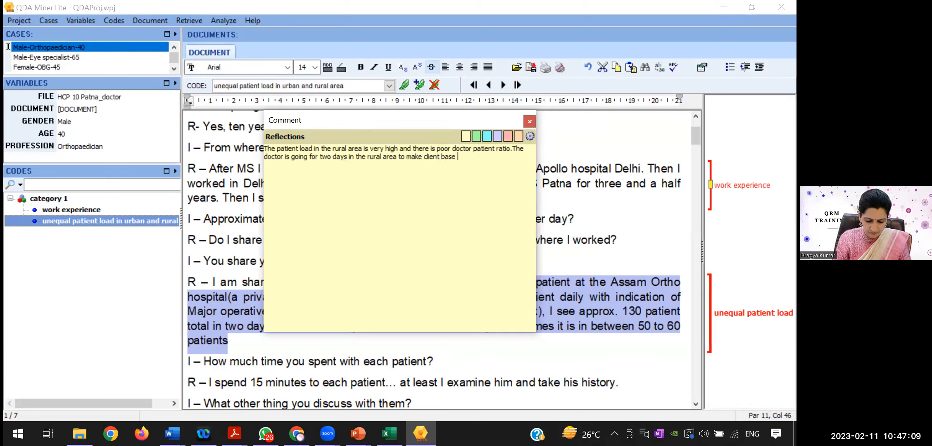
- Complete the comment's second sentence with "as he is seeing less patient in the uraban area"
{"action": "type", "text": "as he is"}
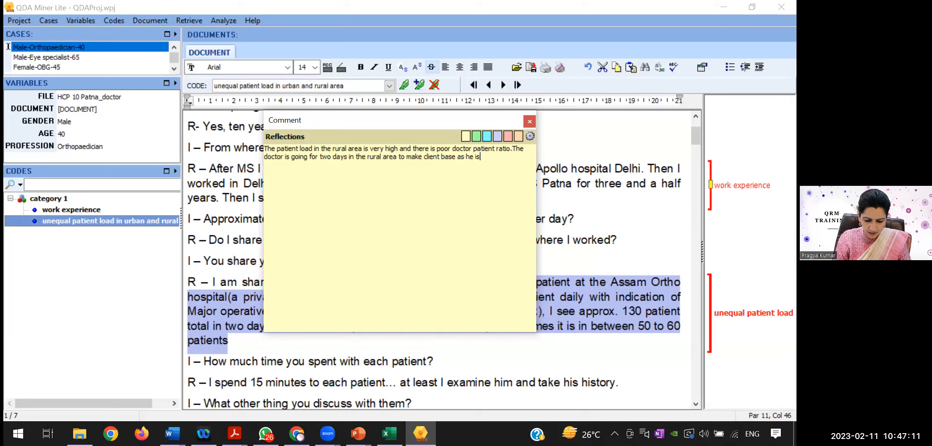
{"action": "type", "text": " seeing less patient in the urabn"}
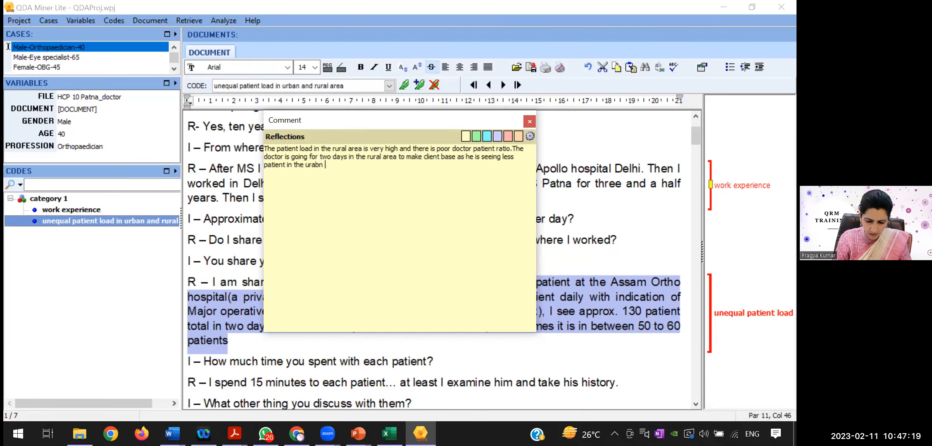
{"action": "key", "text": "BackSpace"}
{"action": "key", "text": "BackSpace"}
{"action": "type", "text": "an are"}
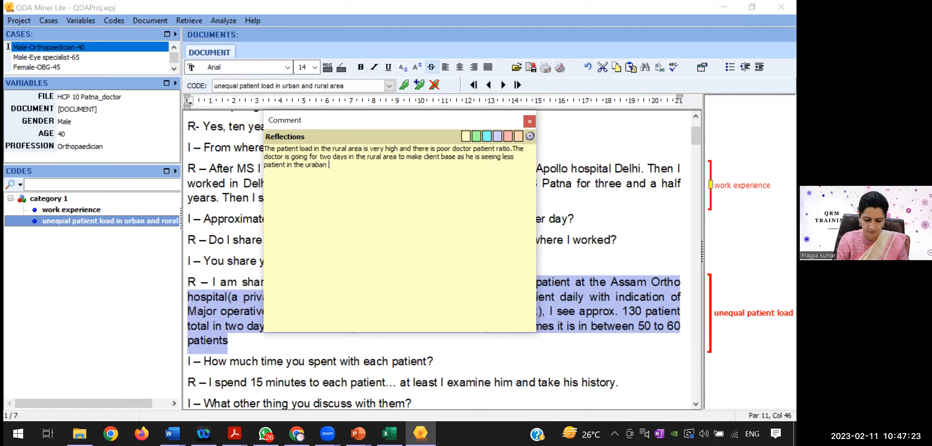
{"action": "type", "text": "a"}
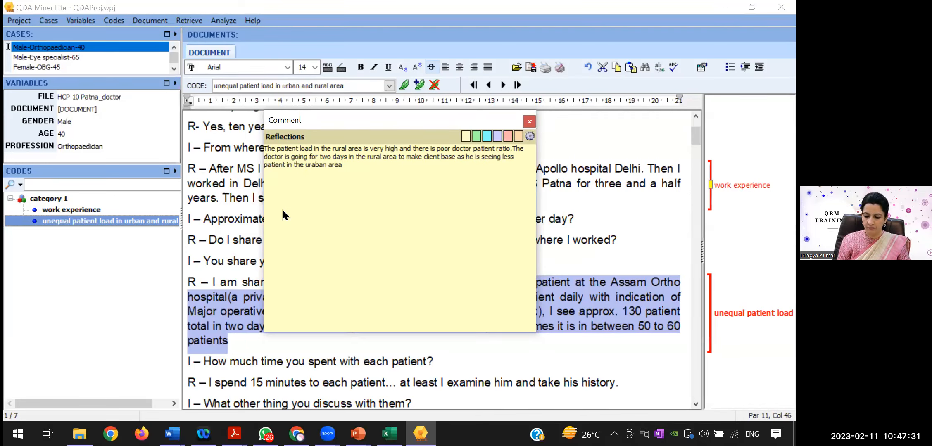
- Add the date 11.2.23 on its own line above the comment text and close the comment
{"action": "key", "text": "Return"}
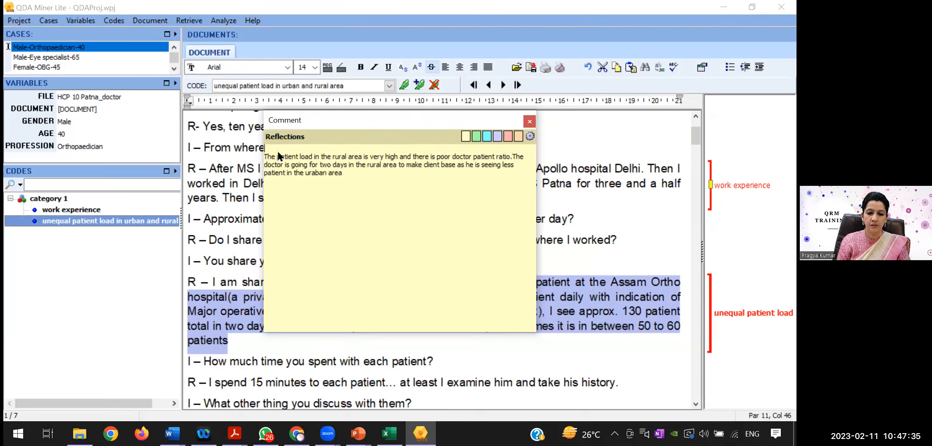
{"action": "type", "text": "11"}
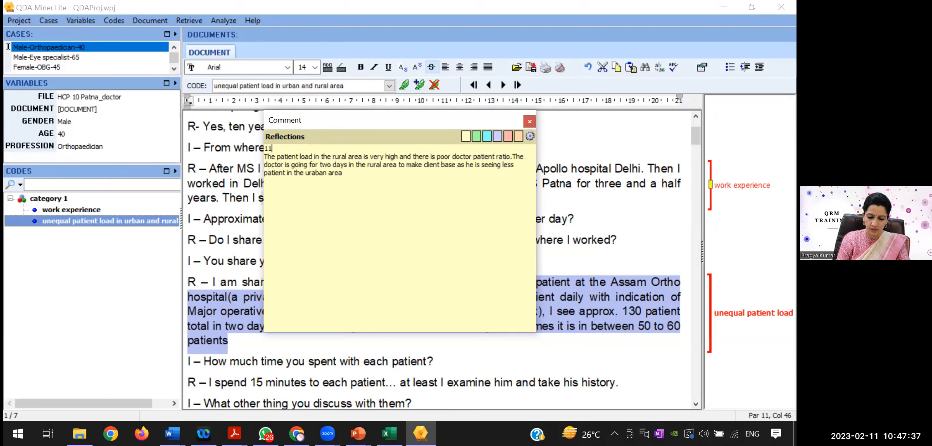
{"action": "type", "text": ".2.23"}
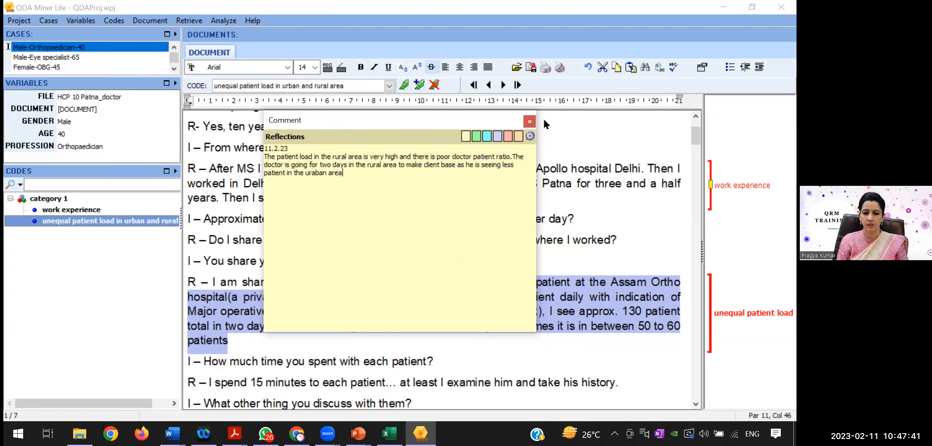
{"action": "left_click", "coordinate": [530, 121]}
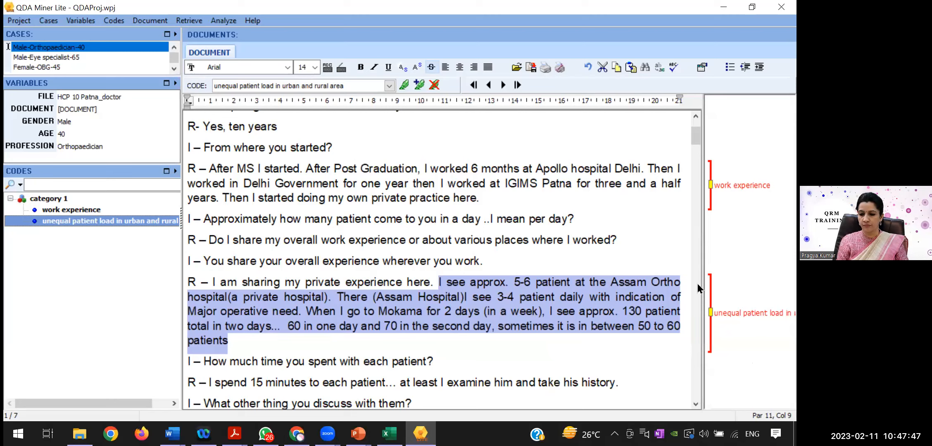
- Code the answer about spending 15 minutes with each patient with a new code "consultancy time" under category 1
{"action": "left_click_drag", "start_coordinate": [694, 139], "coordinate": [695, 148]}
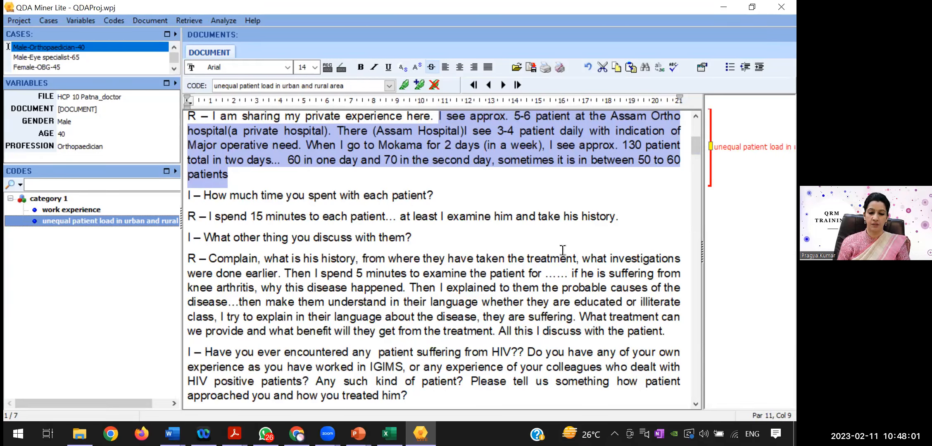
{"action": "left_click_drag", "start_coordinate": [209, 217], "coordinate": [553, 229]}
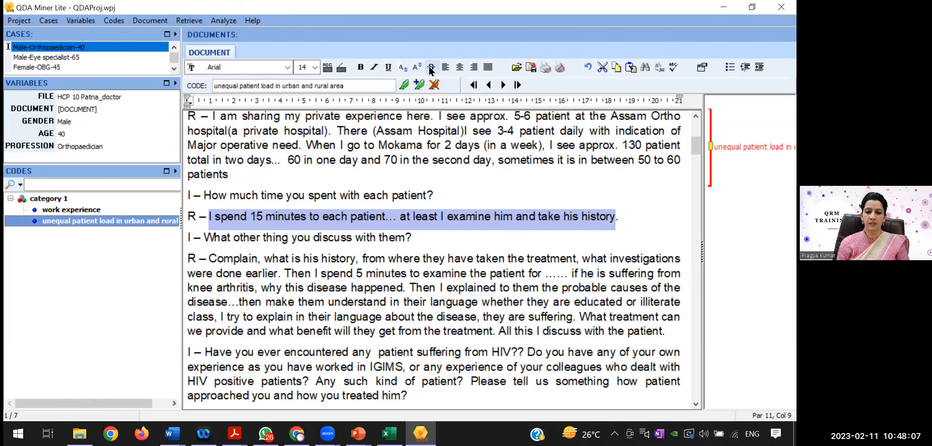
{"action": "left_click", "coordinate": [420, 85]}
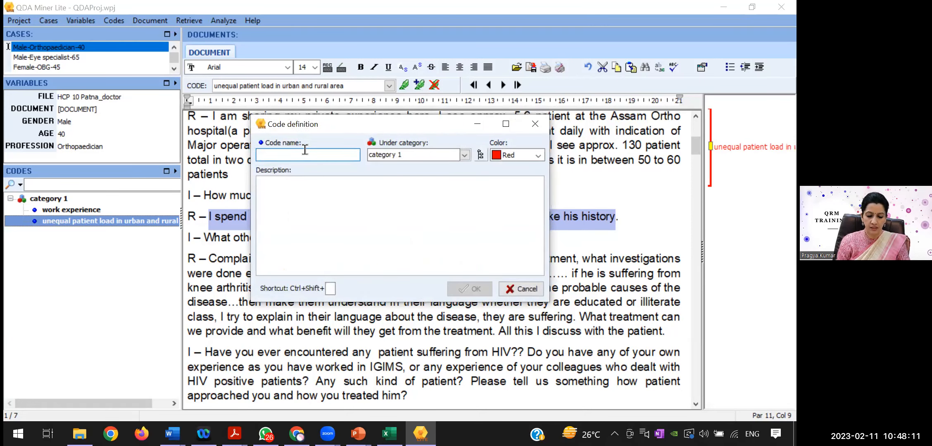
{"action": "type", "text": "con"}
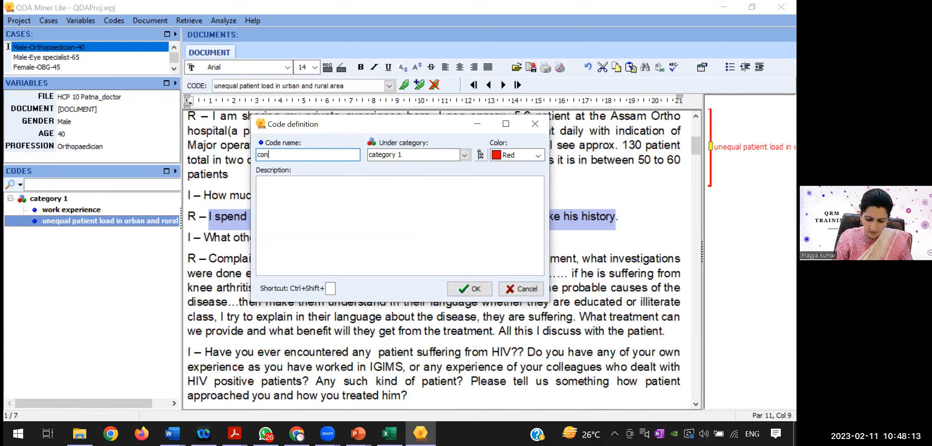
{"action": "type", "text": "sulta"}
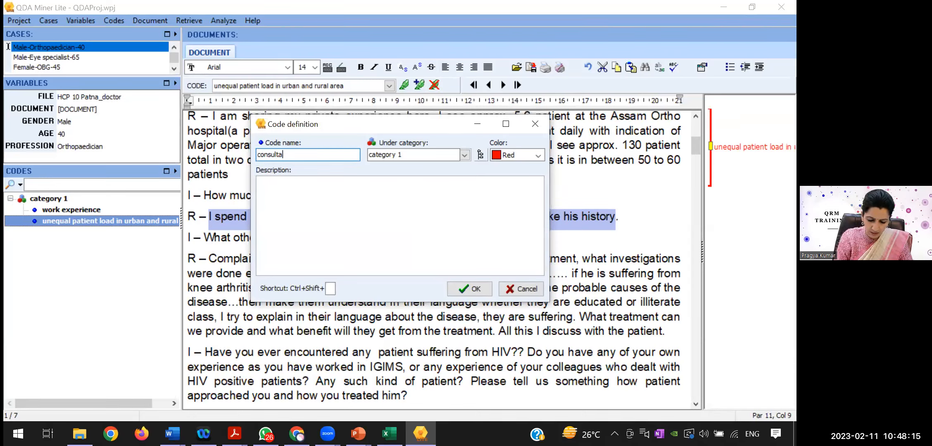
{"action": "type", "text": "ncy time"}
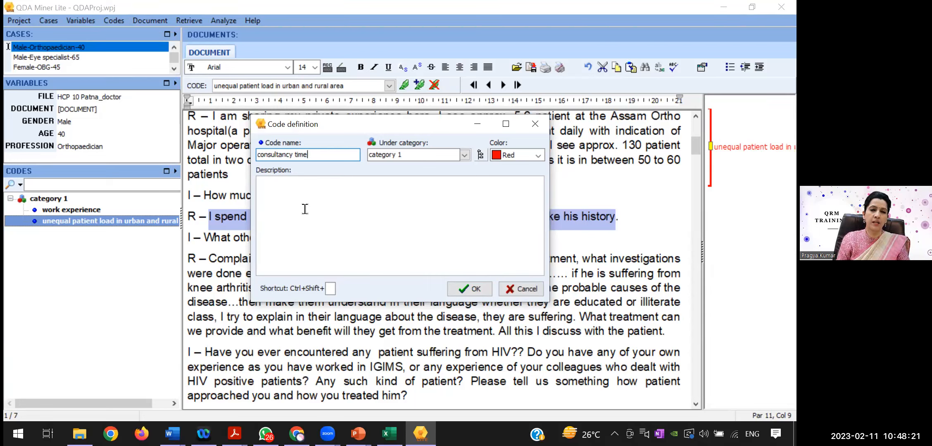
{"action": "left_click", "coordinate": [474, 289]}
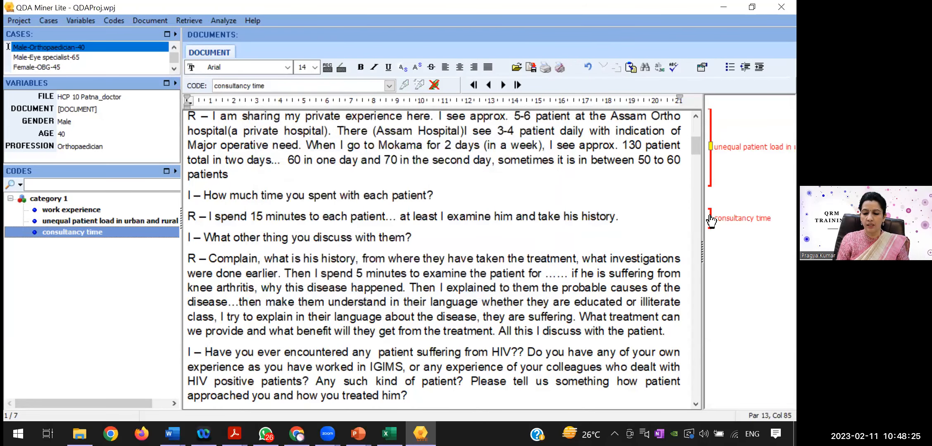
- Open a comment on the "consultancy time" coding and begin it with "15 minuts per petient in urban"
{"action": "right_click", "coordinate": [710, 219]}
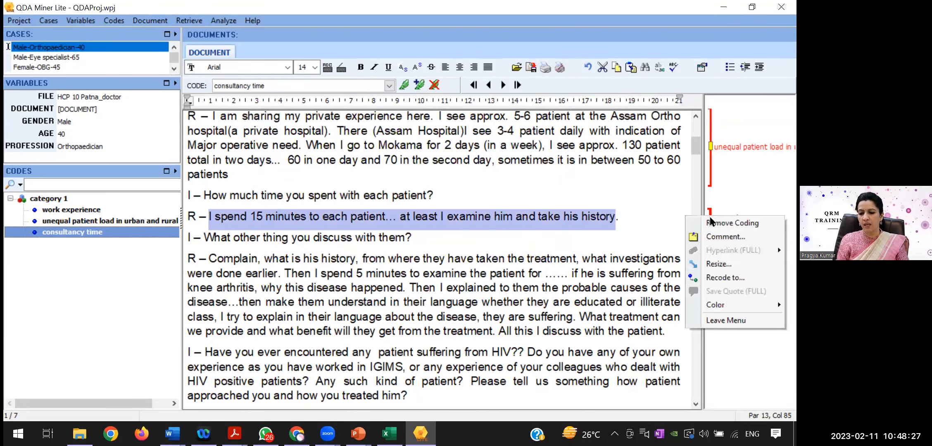
{"action": "left_click", "coordinate": [719, 236]}
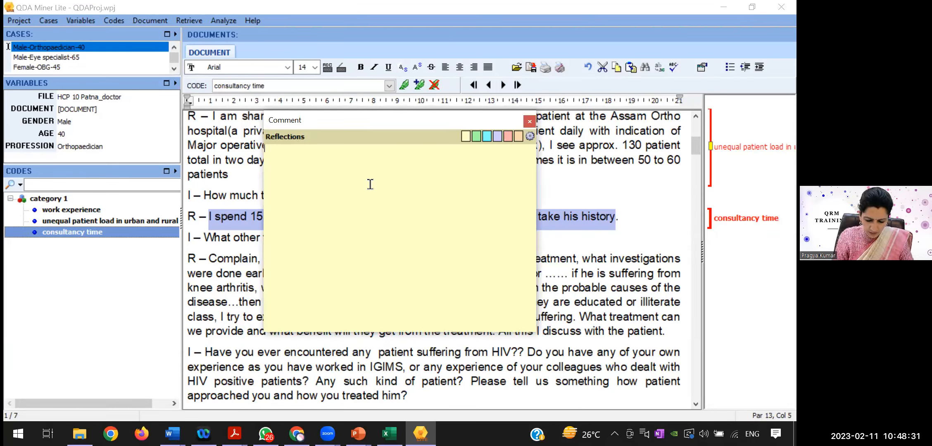
{"action": "type", "text": "15 "}
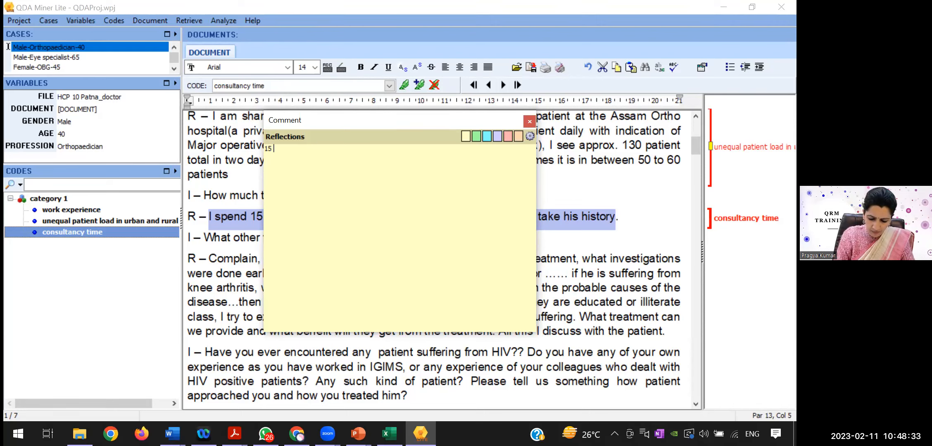
{"action": "type", "text": "minuts per petient in "}
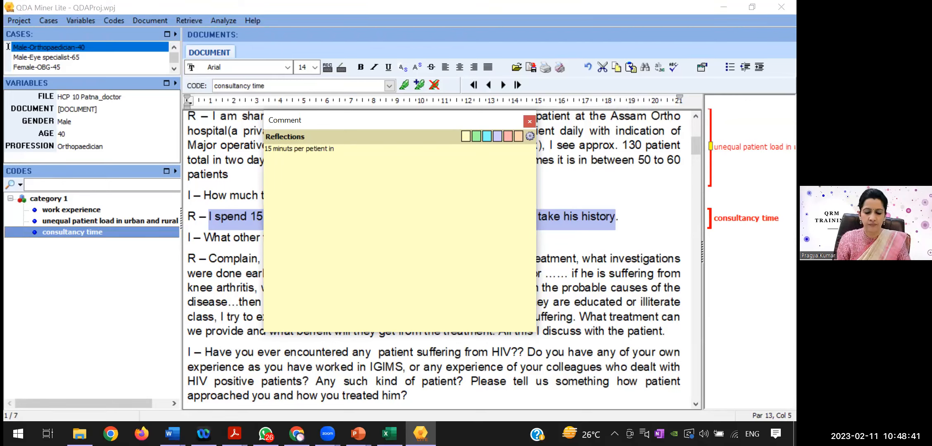
{"action": "type", "text": "urban"}
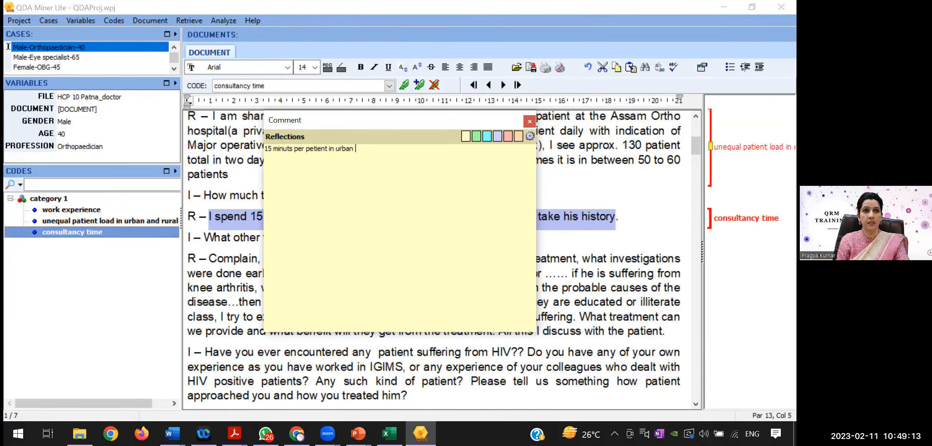
- Correct the misspelled word after "per" to "patient" in the consultancy time comment and return to the end of the text
{"action": "left_click", "coordinate": [326, 148]}
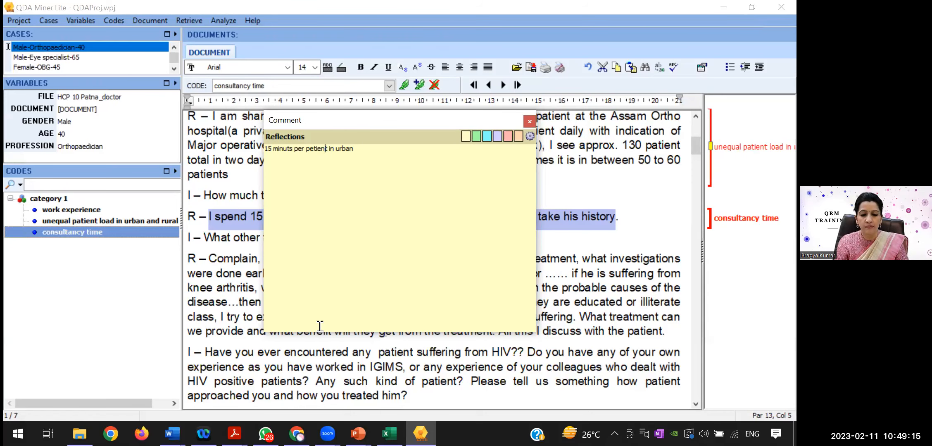
{"action": "key", "text": "BackSpace"}
{"action": "key", "text": "BackSpace"}
{"action": "key", "text": "BackSpace"}
{"action": "key", "text": "BackSpace"}
{"action": "key", "text": "BackSpace"}
{"action": "key", "text": "BackSpace"}
{"action": "key", "text": "BackSpace"}
{"action": "type", "text": "pt"}
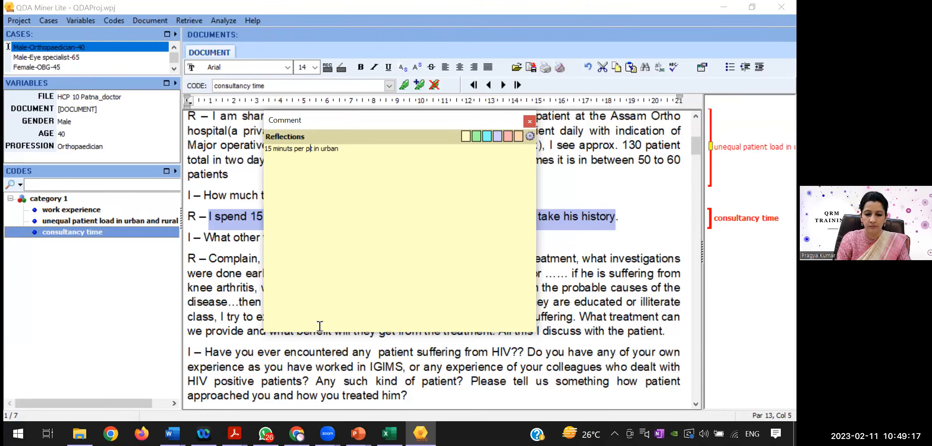
{"action": "key", "text": "Left"}
{"action": "type", "text": "atient"}
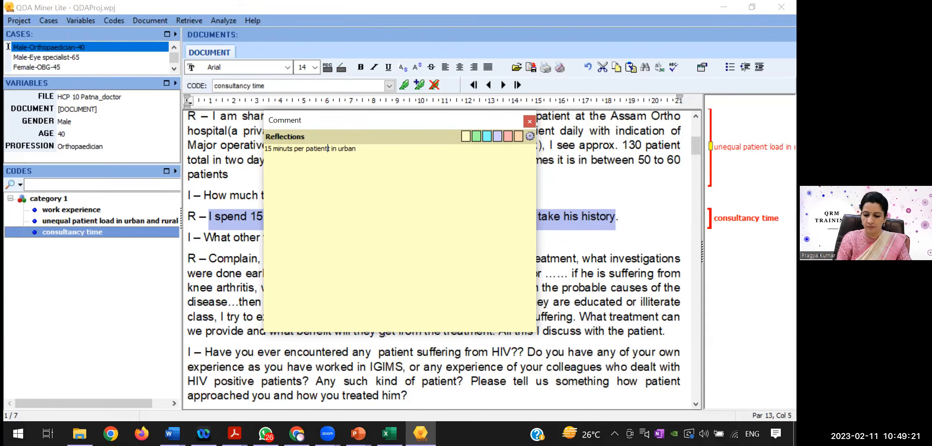
{"action": "key", "text": "Delete"}
{"action": "left_click", "coordinate": [374, 155]}
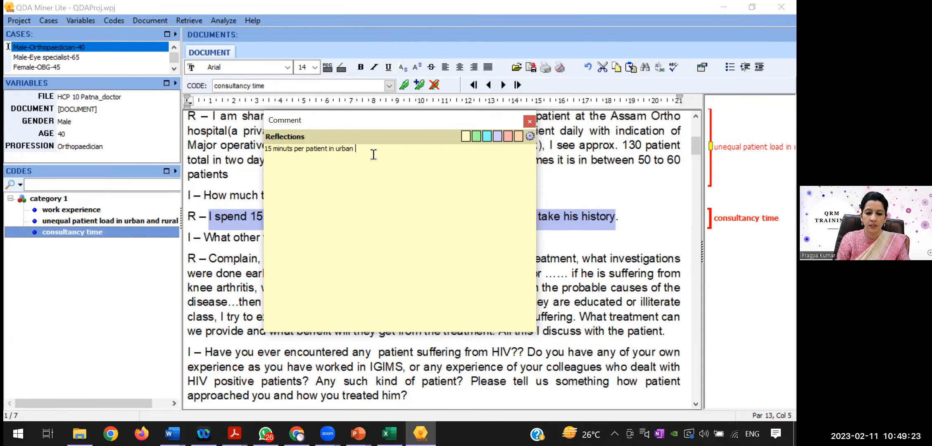
- Complete the first sentence of the consultancy time comment with "area is satisfactory."
{"action": "type", "text": "area is "}
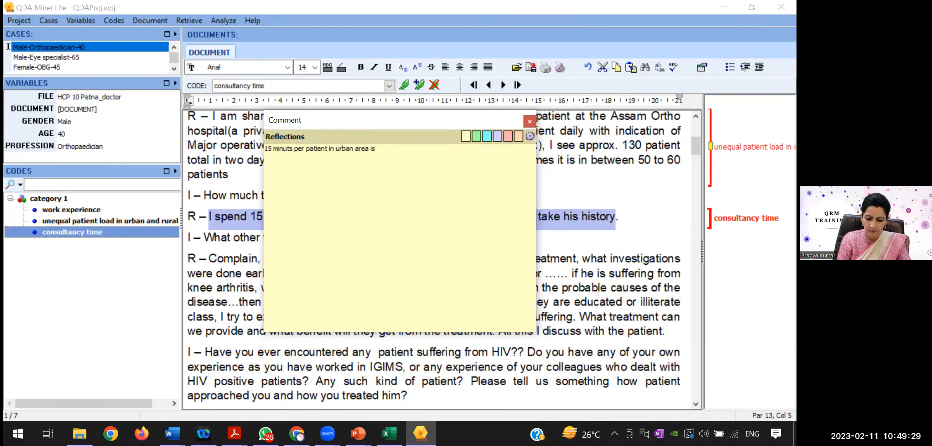
{"action": "type", "text": "satisfactory"}
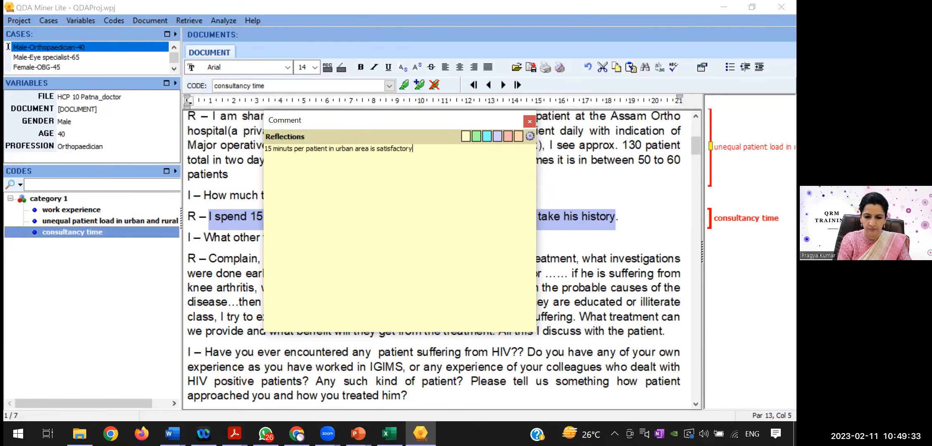
{"action": "type", "text": "."}
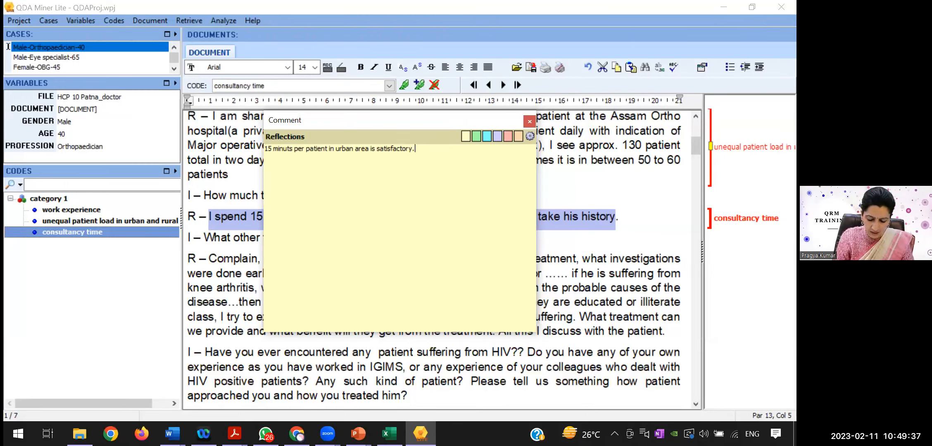
- Continue the comment with "I should have asked the question like what is the patime given in rural area as 15 min per patient seems"
{"action": "type", "text": "I should have asj"}
{"action": "key", "text": "BackSpace"}
{"action": "type", "text": "ked the question like "}
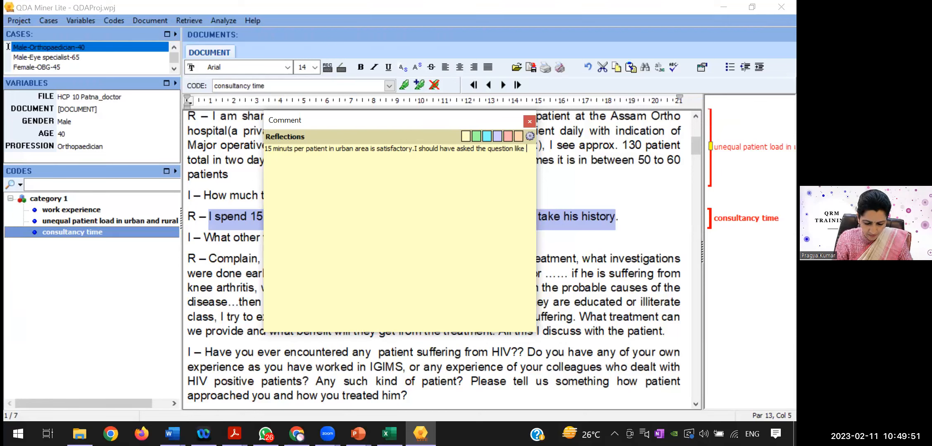
{"action": "type", "text": "what is the pa"}
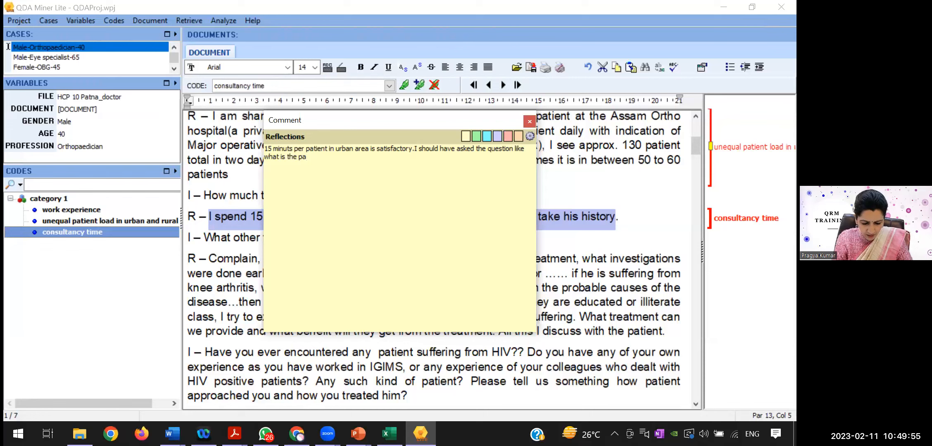
{"action": "type", "text": "time given"}
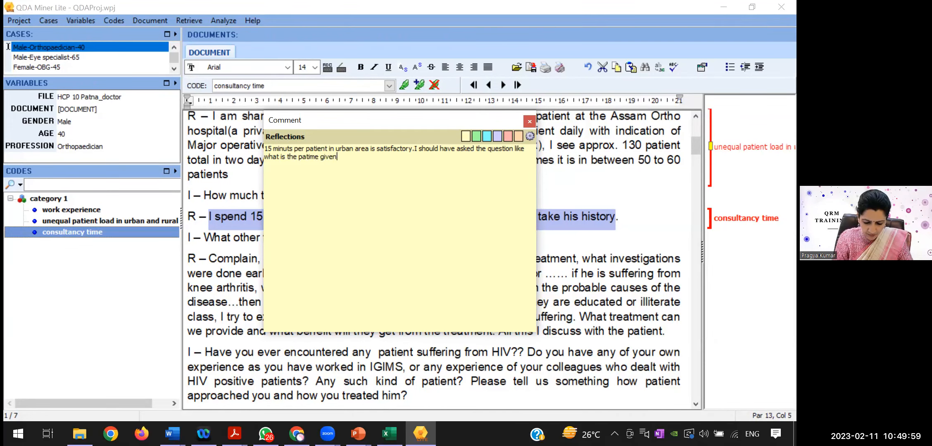
{"action": "type", "text": " in rural a"}
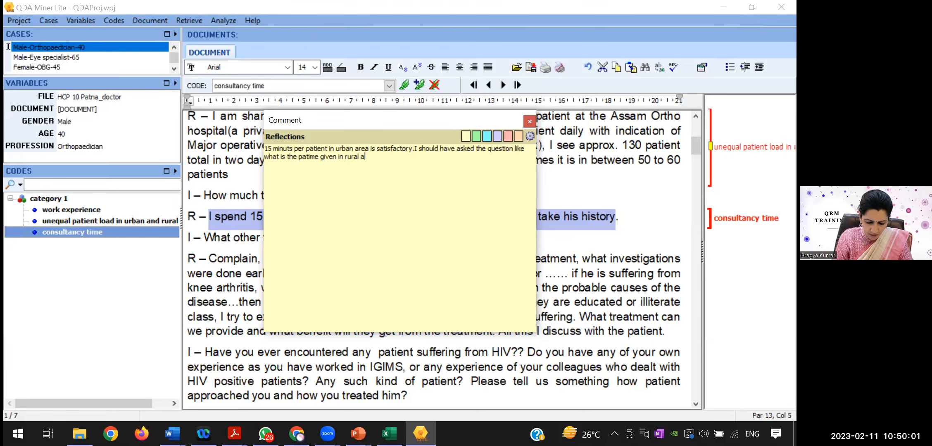
{"action": "type", "text": "rea as 15 min per patient seems "}
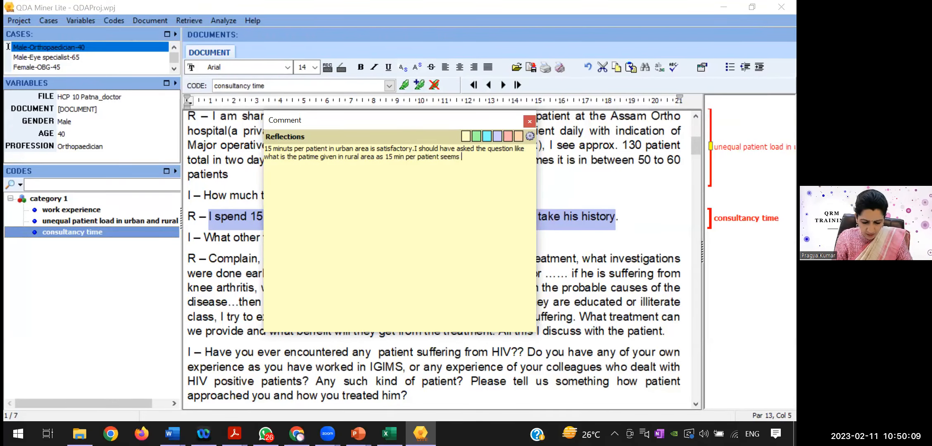
- Finish the reflection with "to be very ambitious as he is seeing 60 patients in a day"
{"action": "type", "text": "to be very amb"}
{"action": "type", "text": "itious a"}
{"action": "type", "text": "s he is"}
{"action": "type", "text": " seeing "}
{"action": "type", "text": "6"}
{"action": "type", "text": "0 pa"}
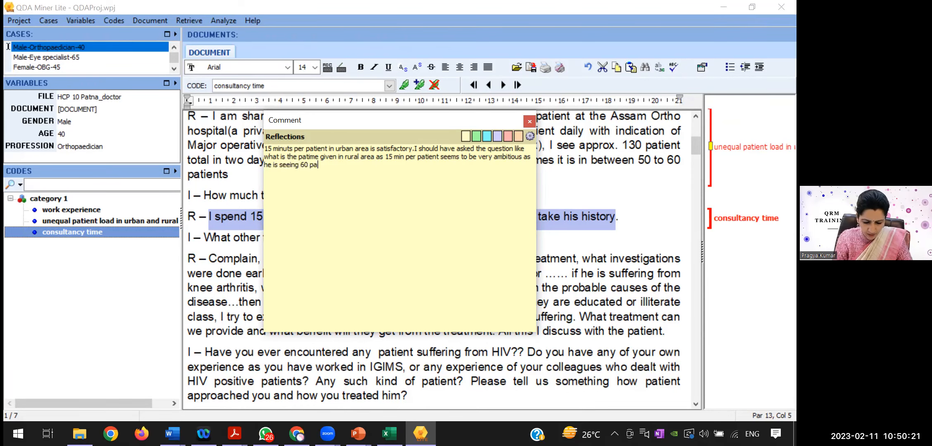
{"action": "type", "text": "tients i"}
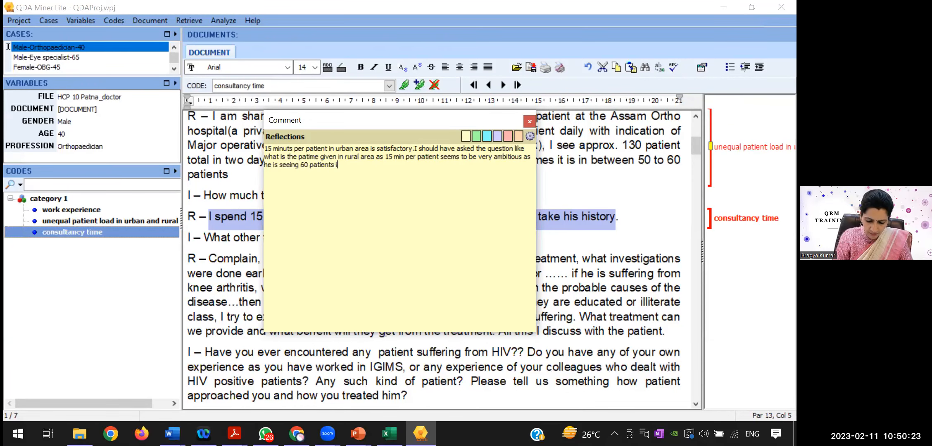
{"action": "type", "text": "n a day"}
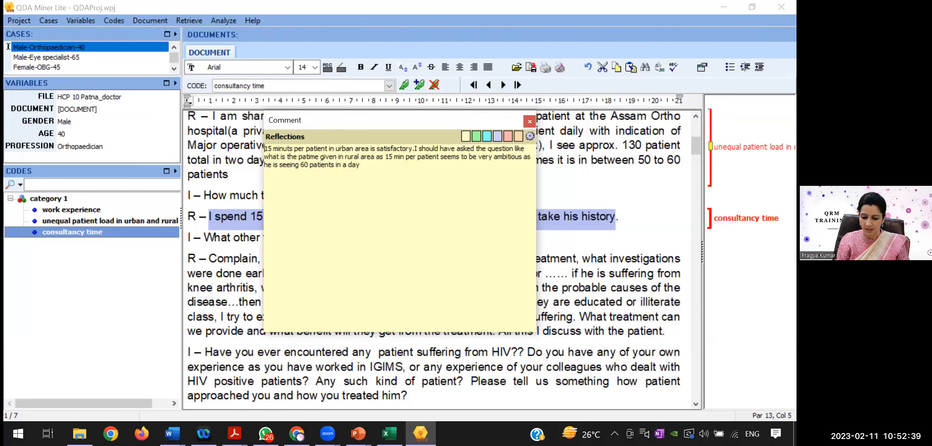
- Add the date 11.2.23 above the consultancy time reflection, separated by a blank line, and close the comment
{"action": "key", "text": "Return"}
{"action": "key", "text": "Return"}
{"action": "left_click", "coordinate": [274, 151]}
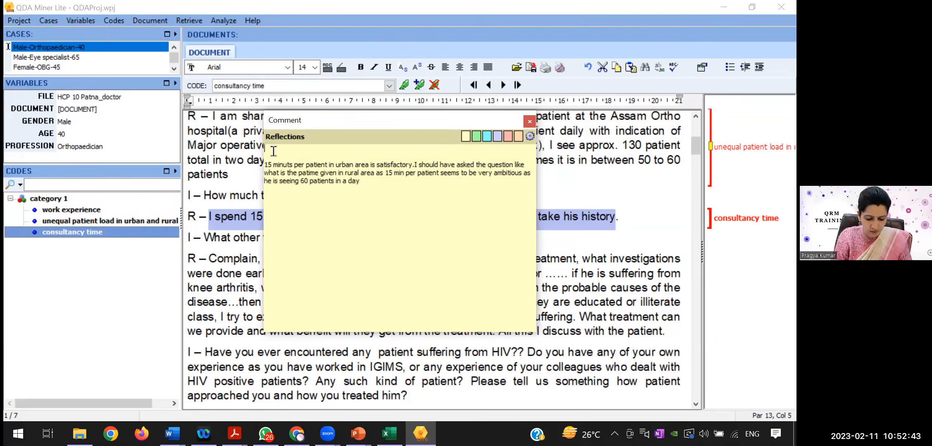
{"action": "type", "text": "11"}
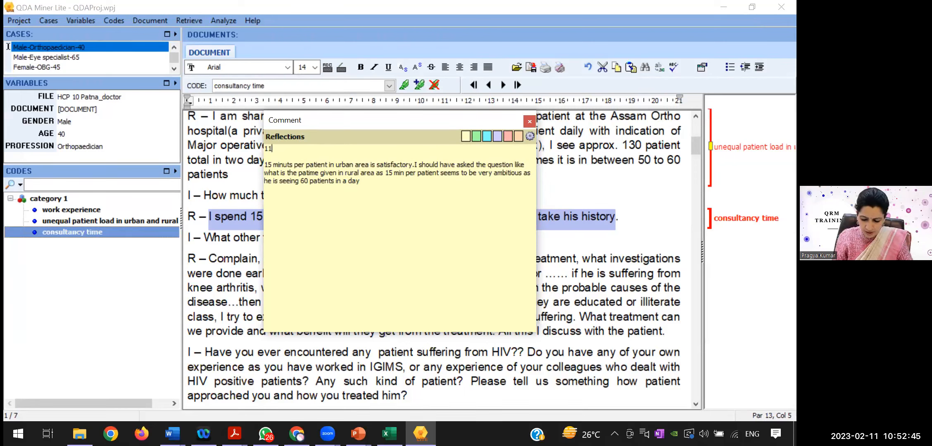
{"action": "type", "text": ".2.23"}
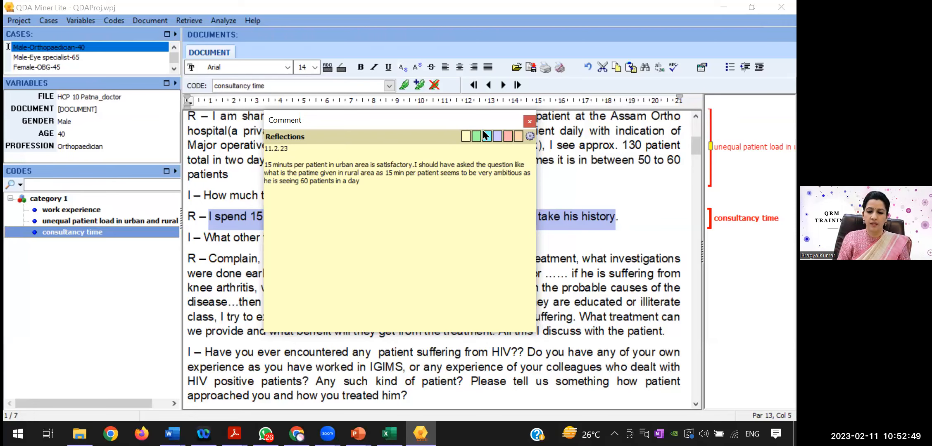
{"action": "left_click", "coordinate": [526, 122]}
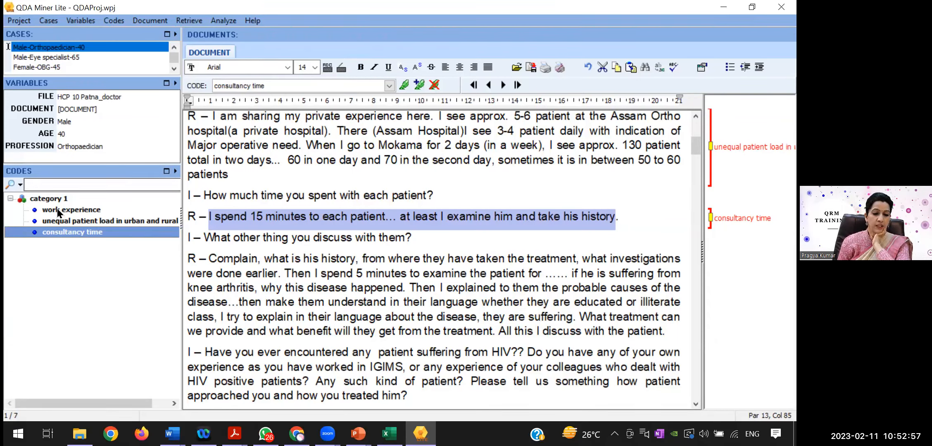
- Code the answer from "Complain, what is his history" to "discuss with the patient" with a new code "quality of consultancy" under category 1
{"action": "mouse_move", "coordinate": [57, 208]}
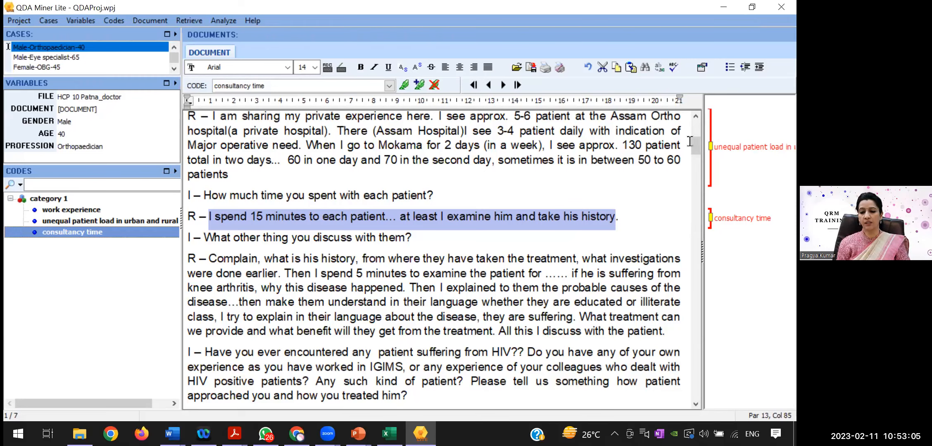
{"action": "left_click_drag", "start_coordinate": [694, 141], "coordinate": [695, 148]}
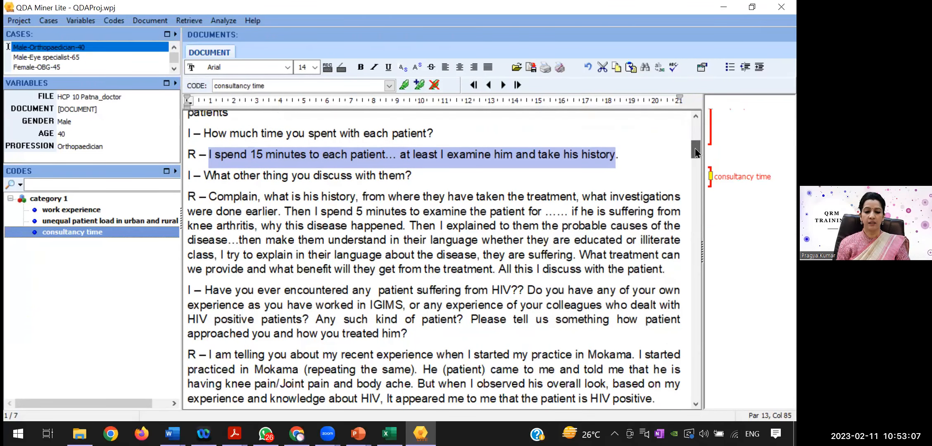
{"action": "scroll", "coordinate": [254, 250], "scroll_direction": "down", "scroll_amount": 1}
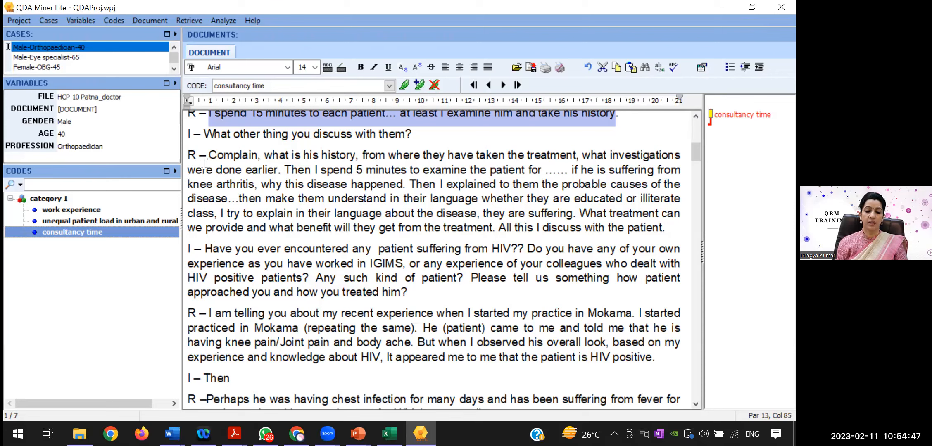
{"action": "left_click_drag", "start_coordinate": [215, 158], "coordinate": [660, 222]}
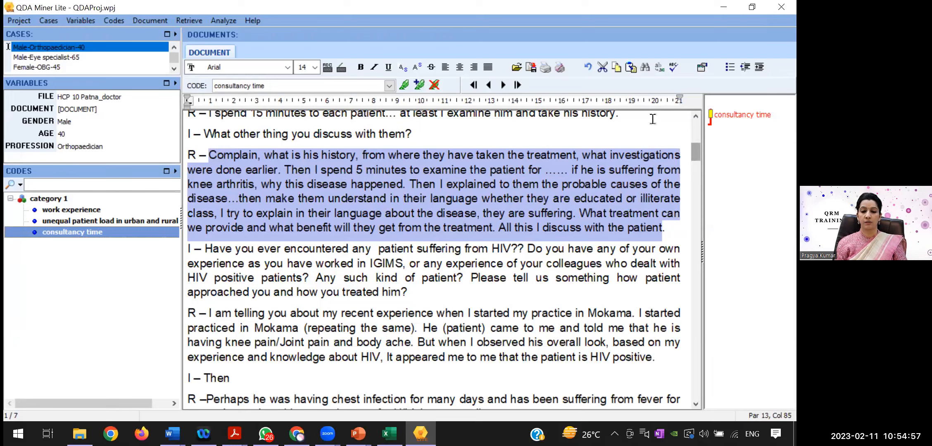
{"action": "left_click", "coordinate": [420, 85]}
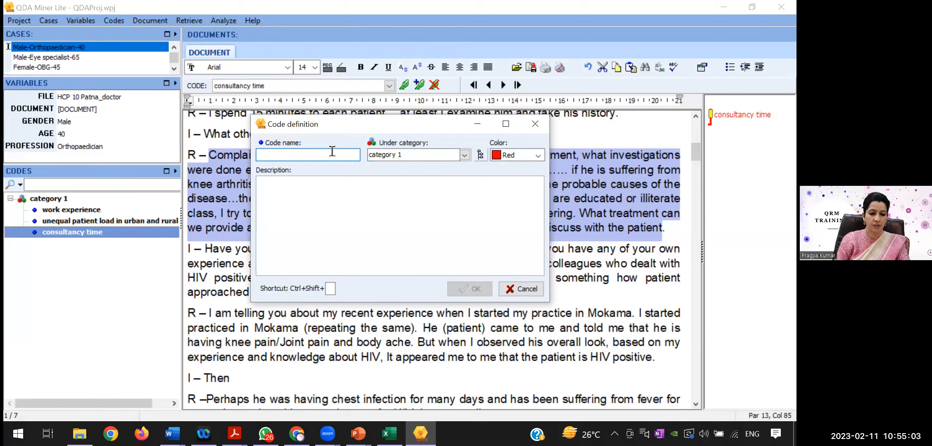
{"action": "type", "text": "quality of"}
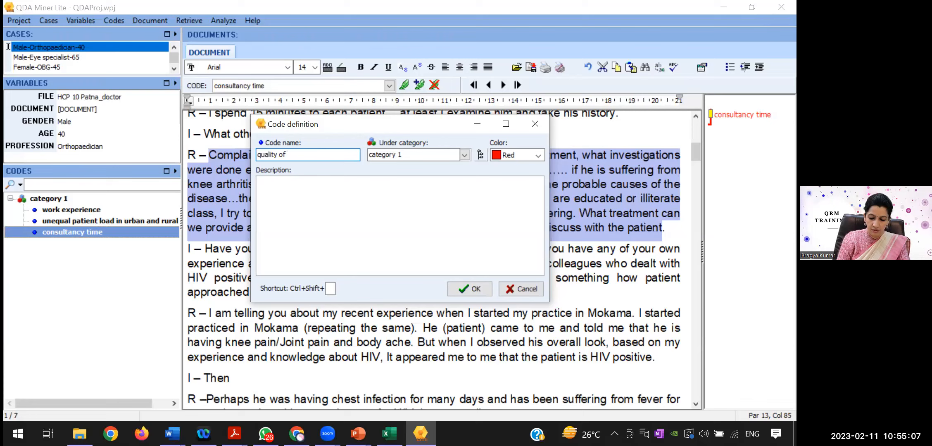
{"action": "type", "text": " consultan"}
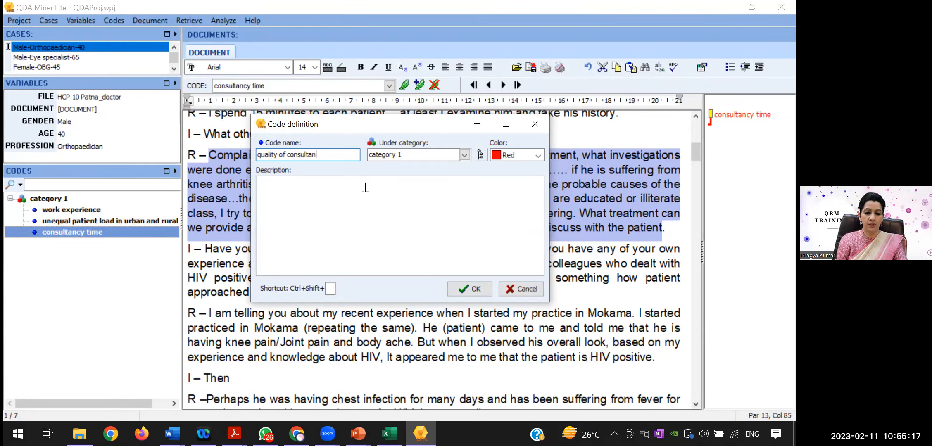
{"action": "type", "text": "cy"}
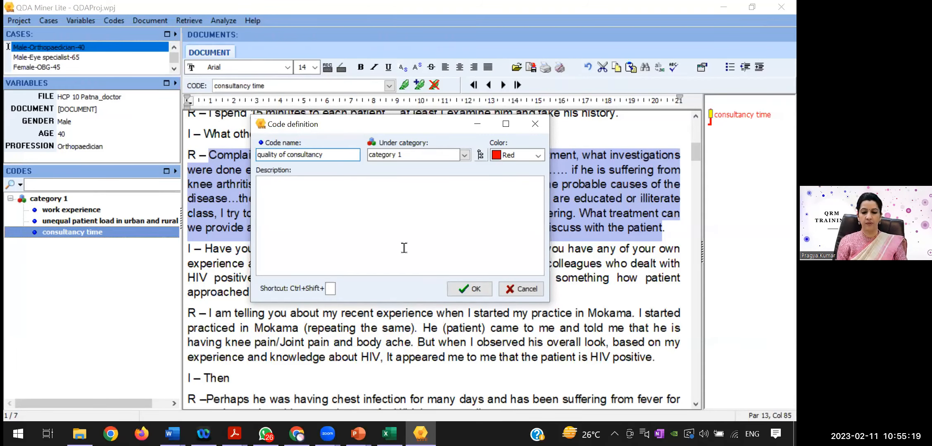
{"action": "left_click", "coordinate": [475, 290]}
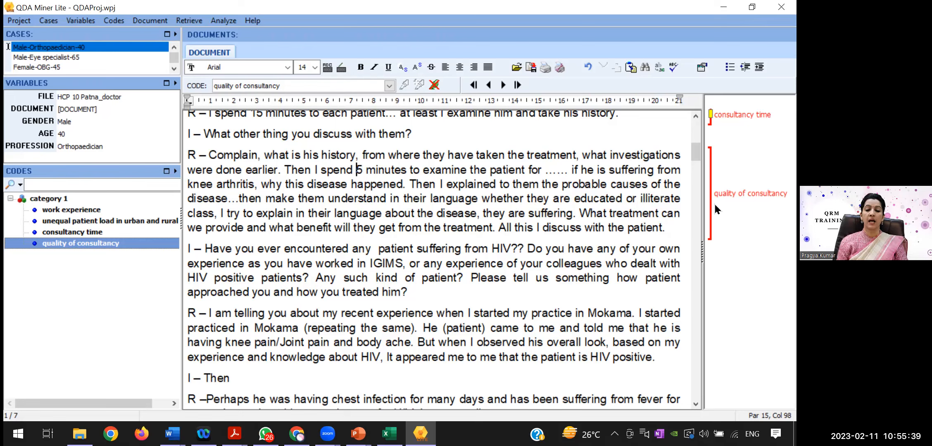
- Start resizing the "quality of consultancy" coding and extend the segment's start back past the "R –" label into the preceding line
{"action": "left_click", "coordinate": [746, 201]}
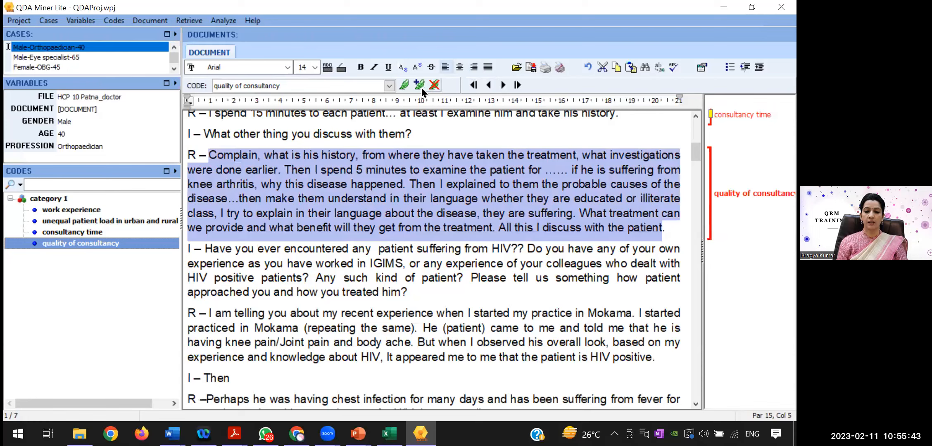
{"action": "mouse_move", "coordinate": [724, 195]}
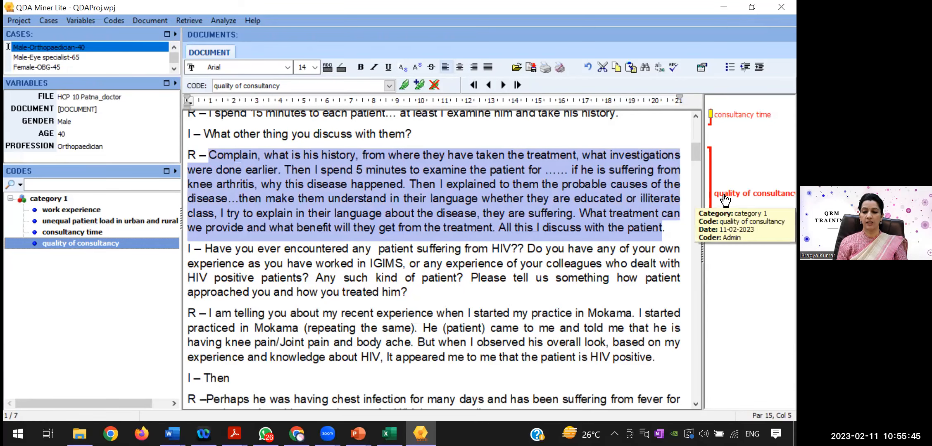
{"action": "right_click", "coordinate": [727, 200]}
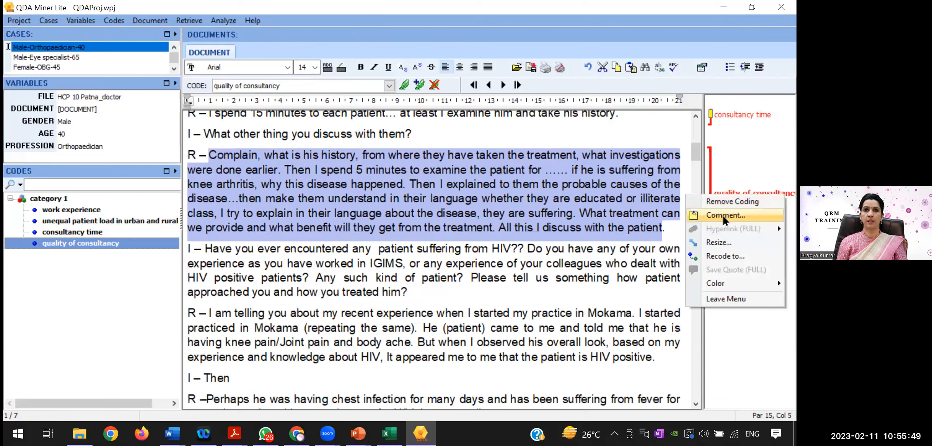
{"action": "left_click", "coordinate": [727, 246]}
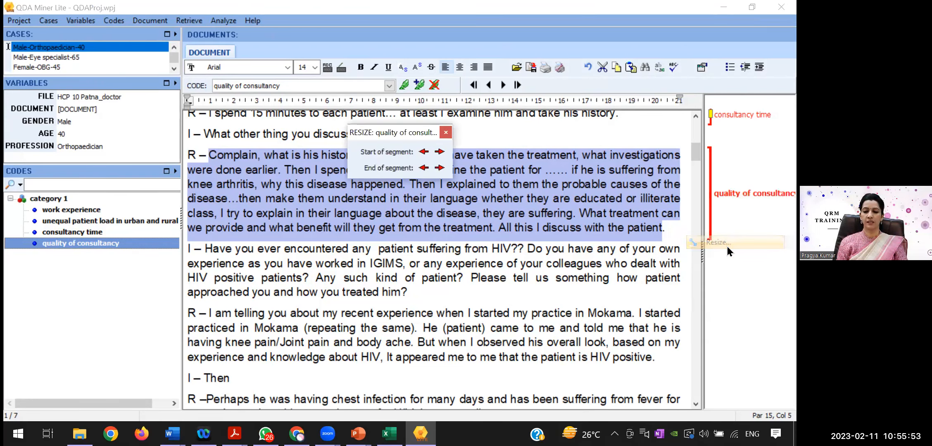
{"action": "left_click", "coordinate": [424, 153]}
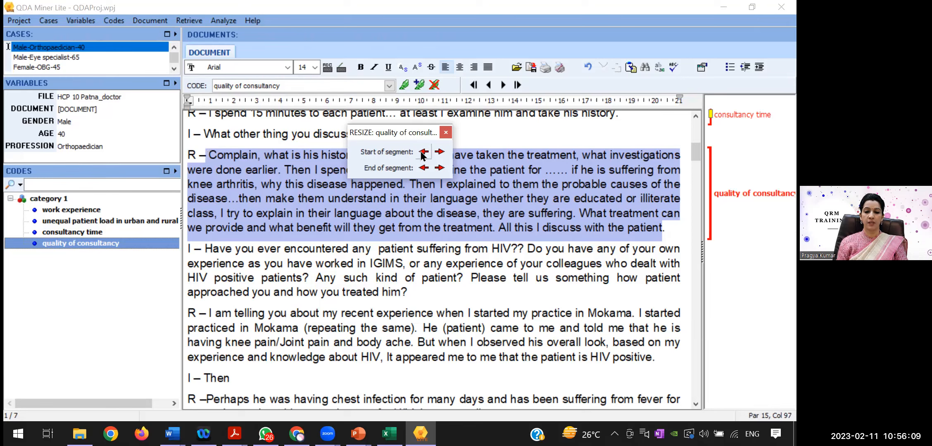
{"action": "left_click", "coordinate": [423, 152]}
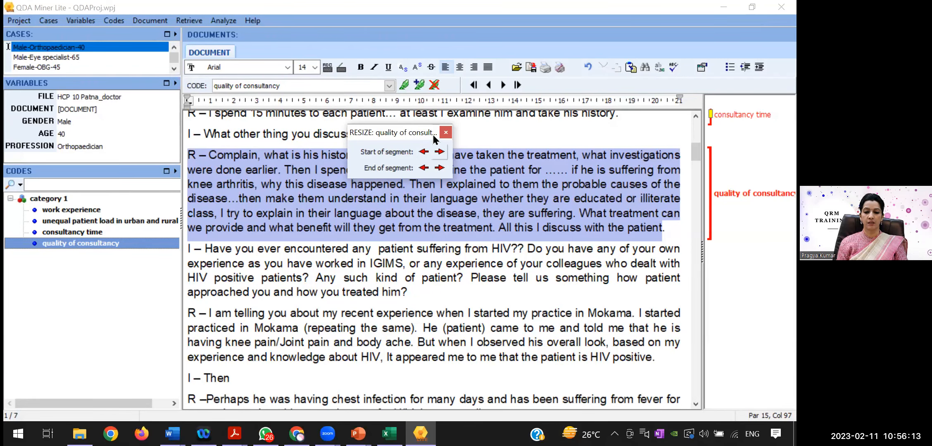
{"action": "left_click", "coordinate": [423, 152]}
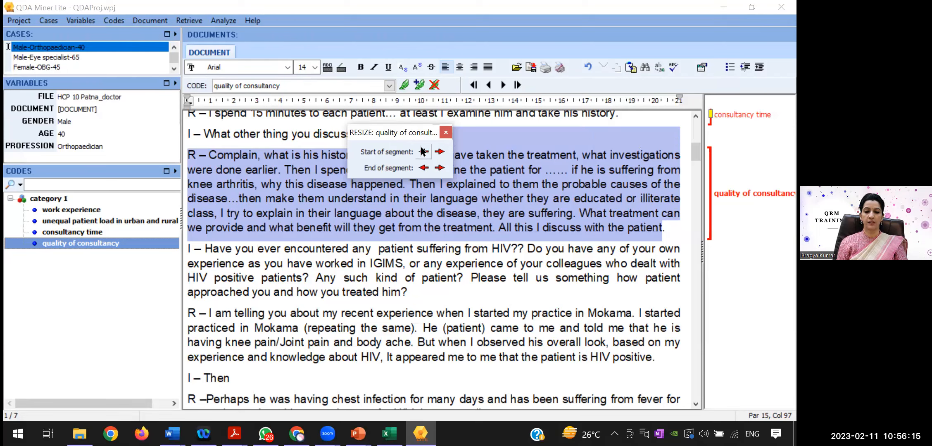
{"action": "left_click", "coordinate": [421, 152]}
- Extend the end of the "quality of consultancy" segment forward into the following question, just past "I – Have"
{"action": "left_click", "coordinate": [439, 168]}
{"action": "left_click", "coordinate": [439, 168]}
{"action": "left_click", "coordinate": [439, 168]}
{"action": "left_click", "coordinate": [439, 168]}
{"action": "left_click", "coordinate": [439, 168]}
{"action": "left_click", "coordinate": [440, 168]}
{"action": "left_click", "coordinate": [439, 168]}
{"action": "left_click", "coordinate": [439, 168]}
{"action": "left_click", "coordinate": [439, 169]}
{"action": "left_click", "coordinate": [439, 168]}
{"action": "left_click", "coordinate": [440, 169]}
{"action": "left_click", "coordinate": [439, 168]}
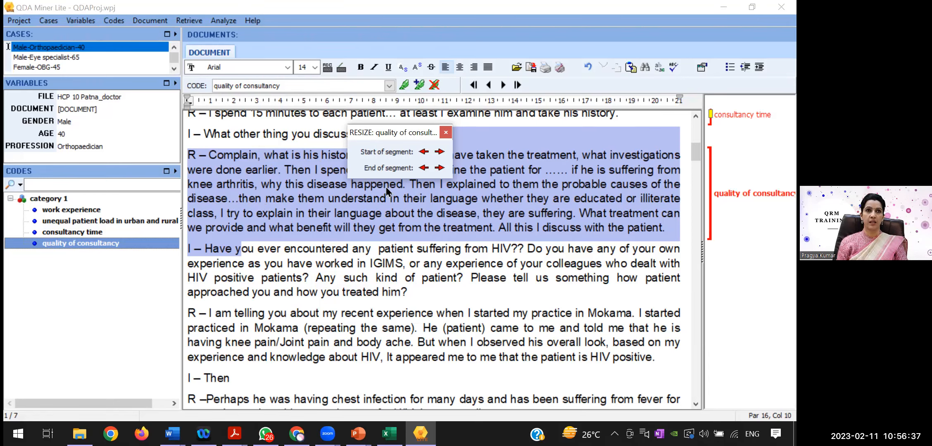
- Adjust the segment's start back and then forward to just after the word "Complain", and finish resizing
{"action": "left_click", "coordinate": [424, 152]}
{"action": "left_click", "coordinate": [423, 152]}
{"action": "left_click", "coordinate": [423, 152]}
{"action": "left_click", "coordinate": [423, 152]}
{"action": "left_click", "coordinate": [424, 151]}
{"action": "left_click", "coordinate": [440, 153]}
{"action": "left_click", "coordinate": [439, 152]}
{"action": "left_click", "coordinate": [439, 152]}
{"action": "left_click", "coordinate": [440, 152]}
{"action": "left_click", "coordinate": [439, 152]}
{"action": "left_click", "coordinate": [440, 152]}
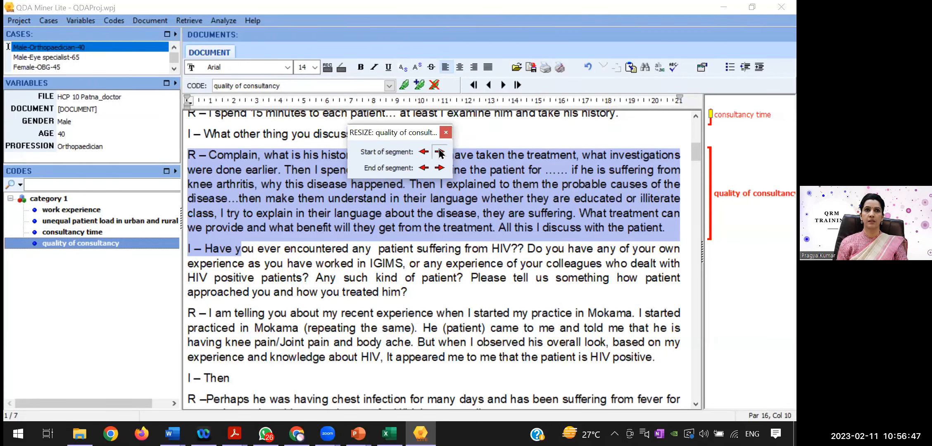
{"action": "left_click", "coordinate": [439, 152]}
{"action": "left_click", "coordinate": [440, 152]}
{"action": "left_click", "coordinate": [439, 152]}
{"action": "left_click", "coordinate": [440, 152]}
{"action": "left_click", "coordinate": [440, 152]}
{"action": "left_click", "coordinate": [440, 152]}
{"action": "left_click", "coordinate": [439, 152]}
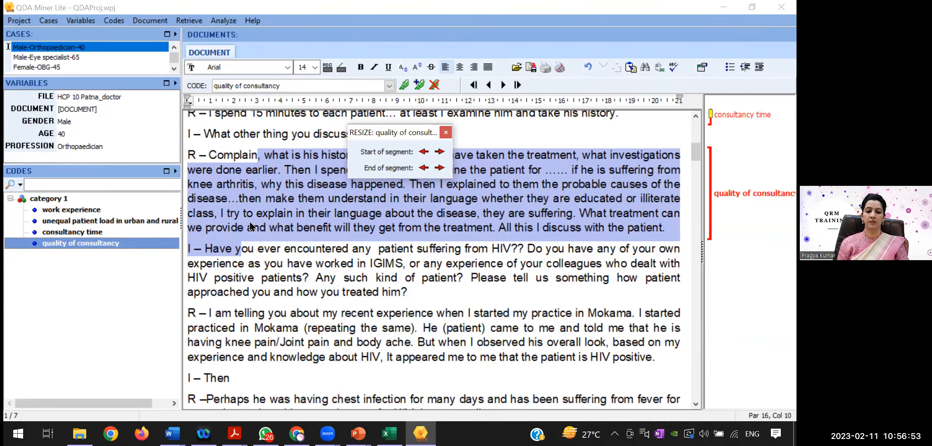
{"action": "left_click", "coordinate": [446, 132]}
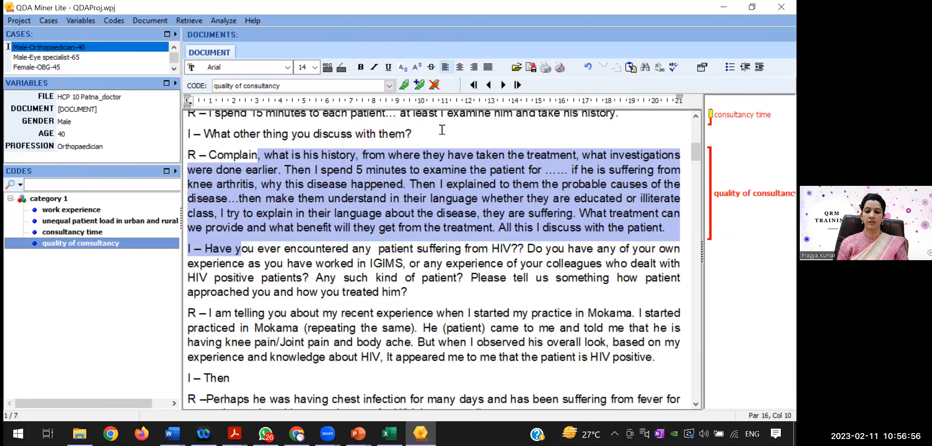
- View the codes available for recoding the "quality of consultancy" segment, and close the list without choosing one
{"action": "right_click", "coordinate": [758, 200]}
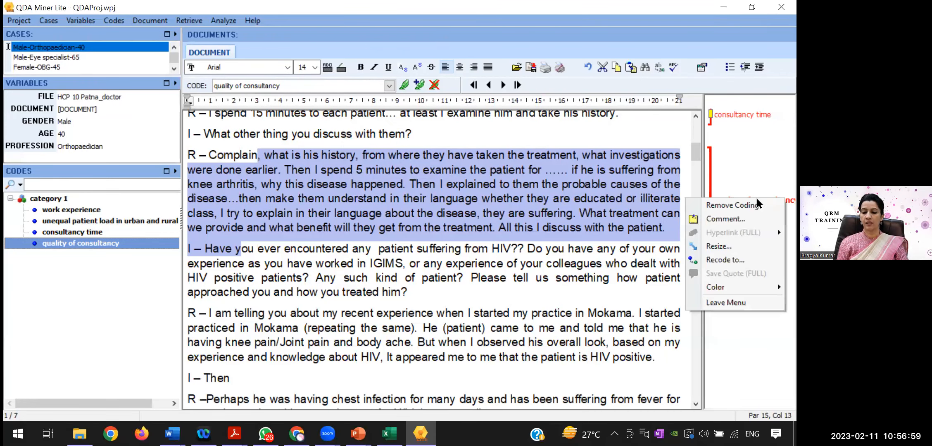
{"action": "left_click", "coordinate": [725, 259]}
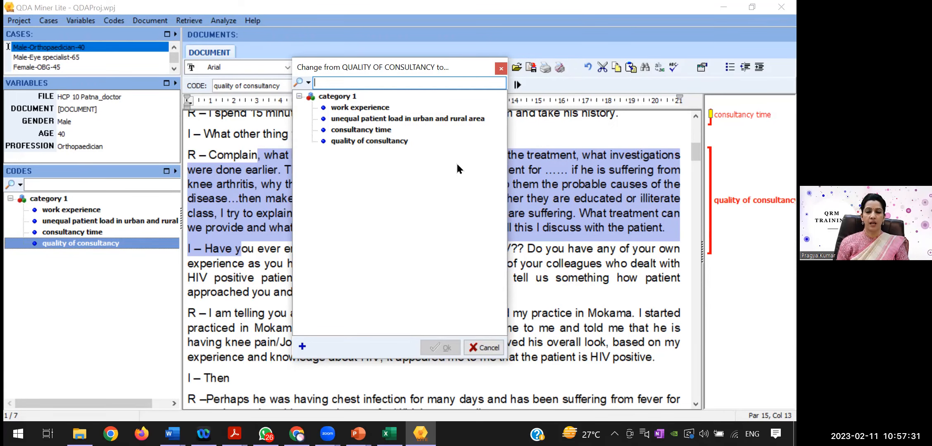
{"action": "left_click", "coordinate": [501, 69]}
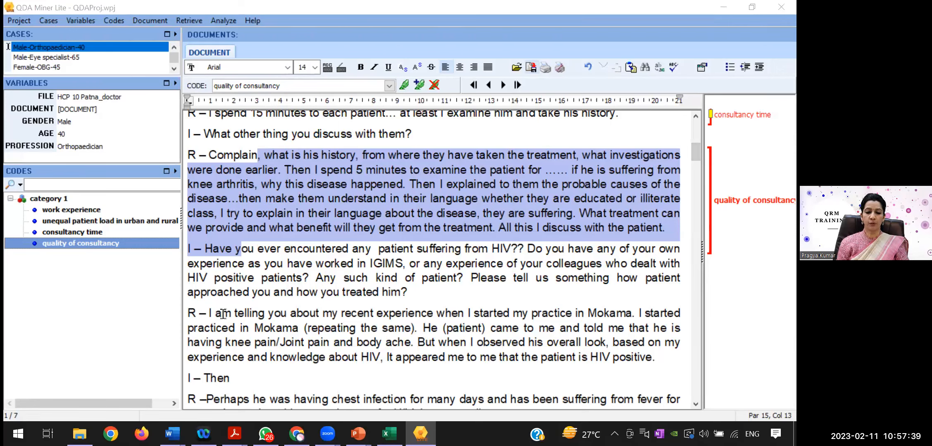
- Code the answer from "am telling you about my recent experience" to "knowledge about HIV" as "quality of consultancy", and remove that coding
{"action": "left_click_drag", "start_coordinate": [215, 314], "coordinate": [366, 355]}
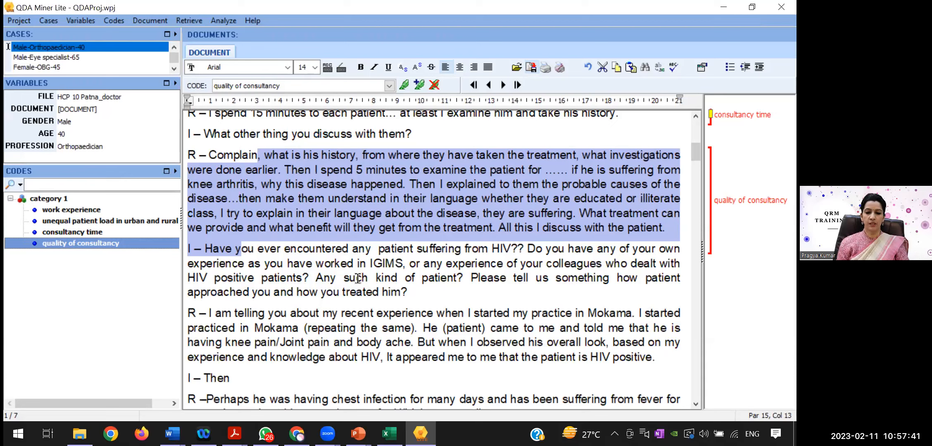
{"action": "left_click", "coordinate": [404, 86]}
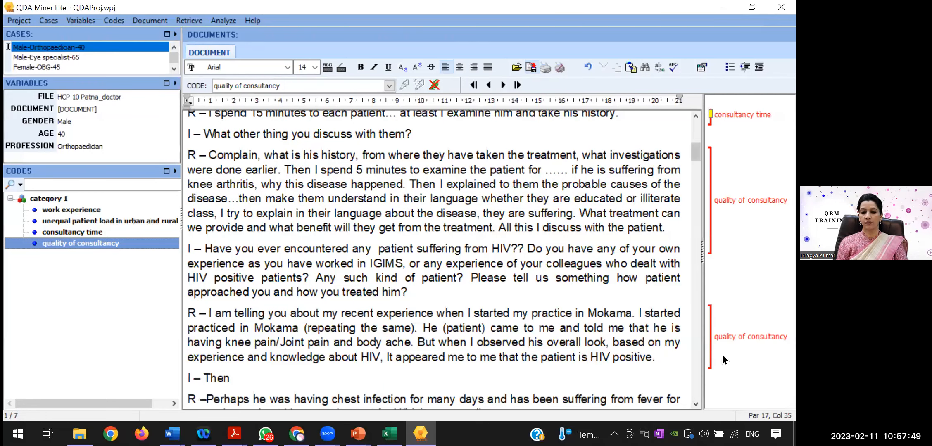
{"action": "mouse_move", "coordinate": [713, 249]}
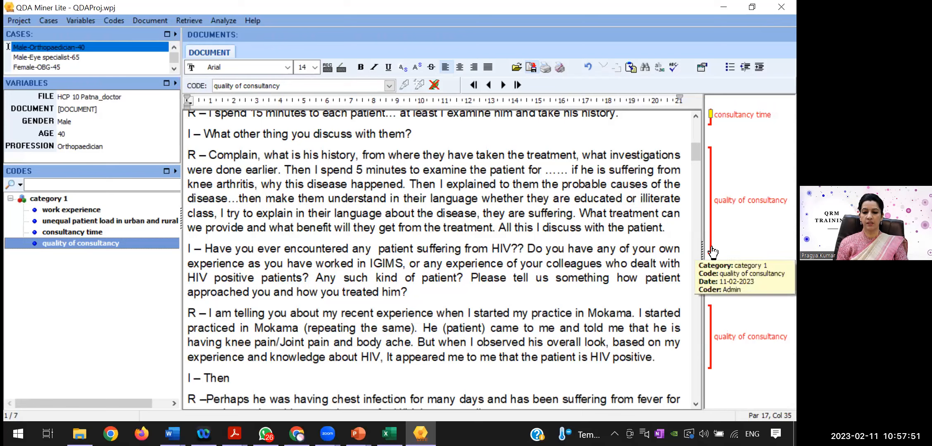
{"action": "left_click", "coordinate": [726, 336]}
{"action": "right_click", "coordinate": [725, 336]}
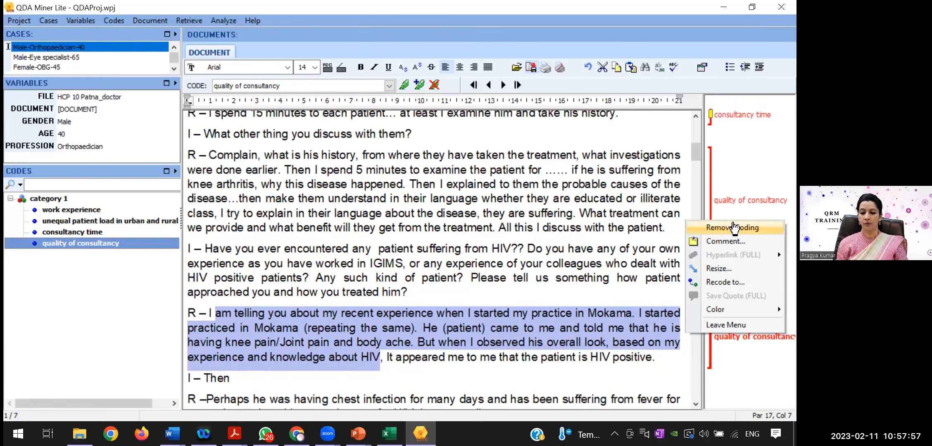
{"action": "left_click", "coordinate": [734, 227]}
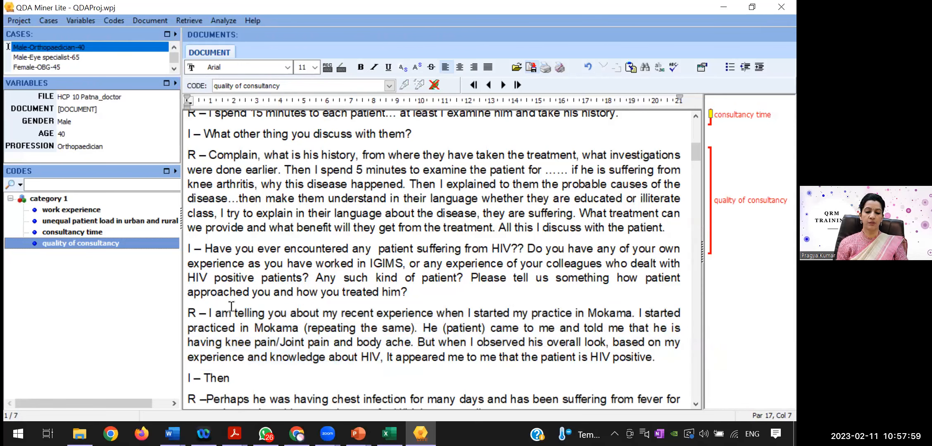